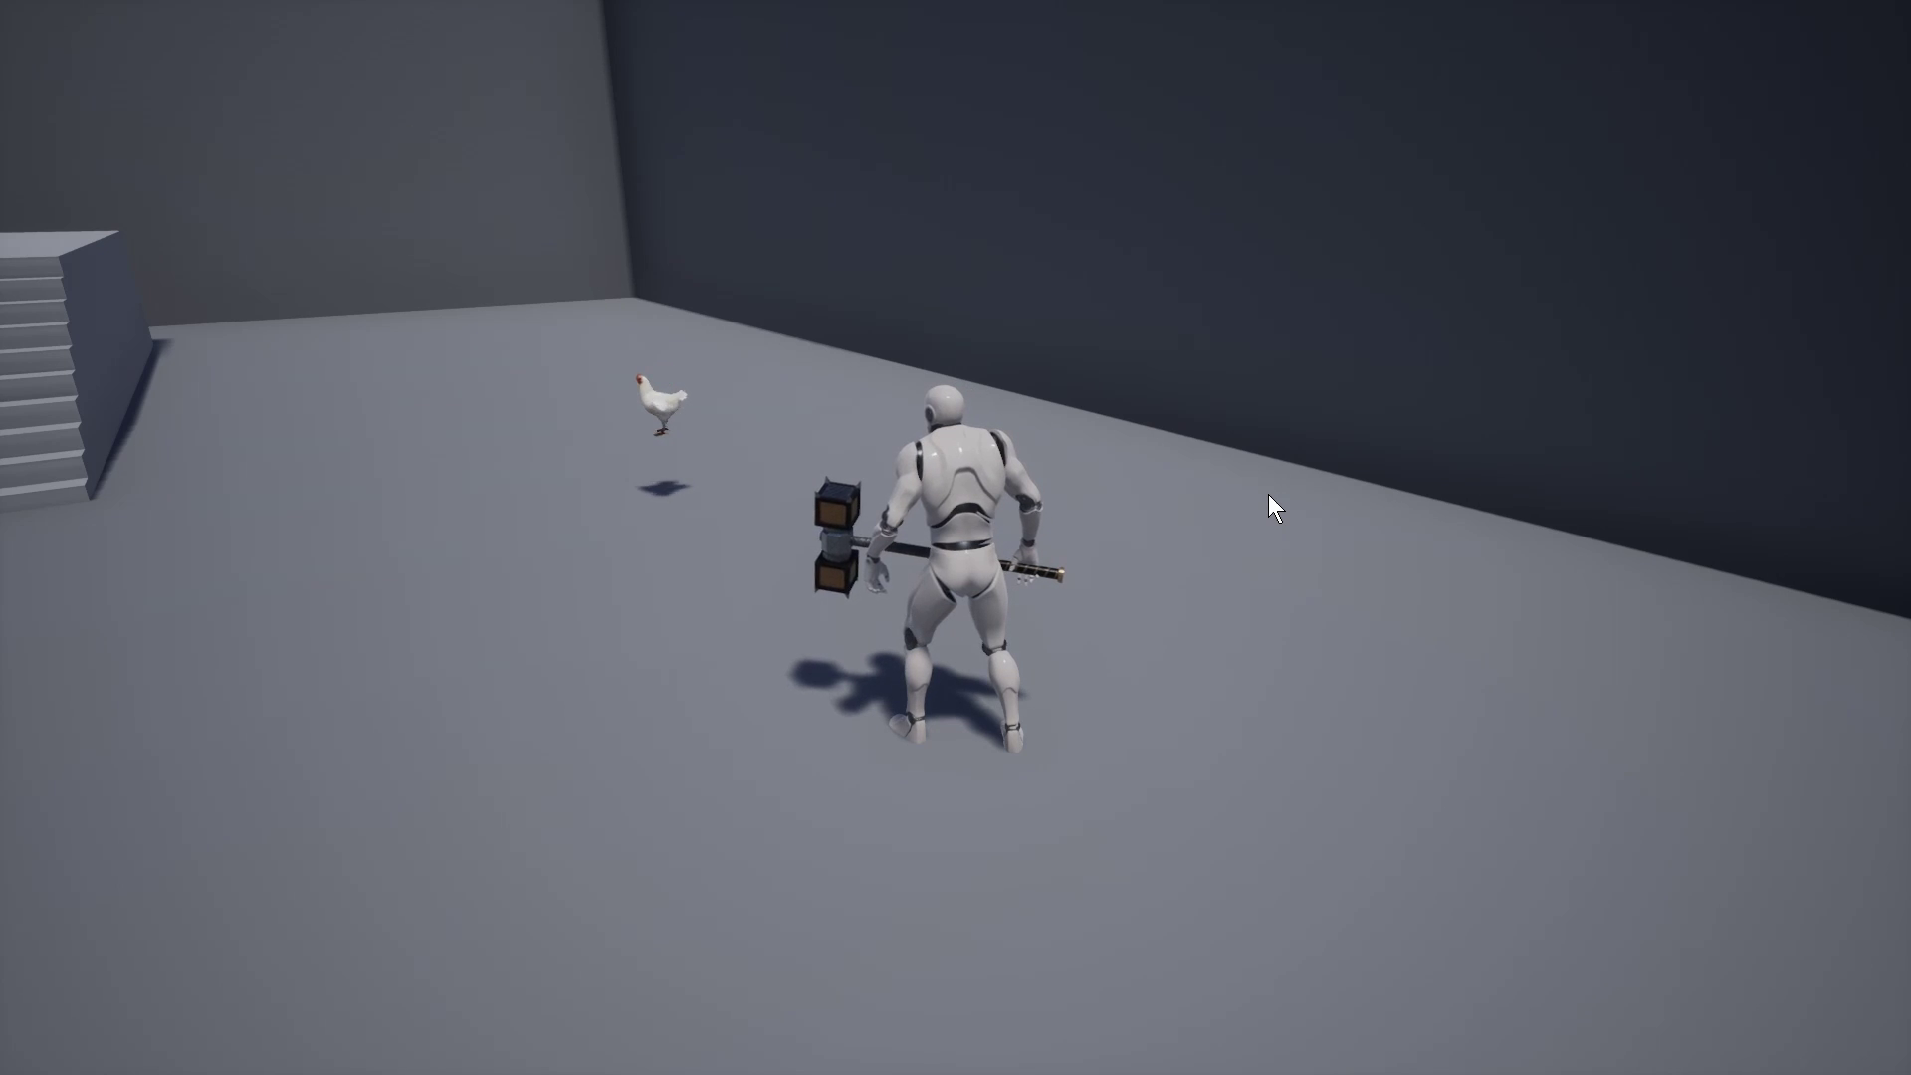
Step: In play, assign the pickup reference, destroy the pickup twice, then stop the session
{"action": "key", "text": "e"}
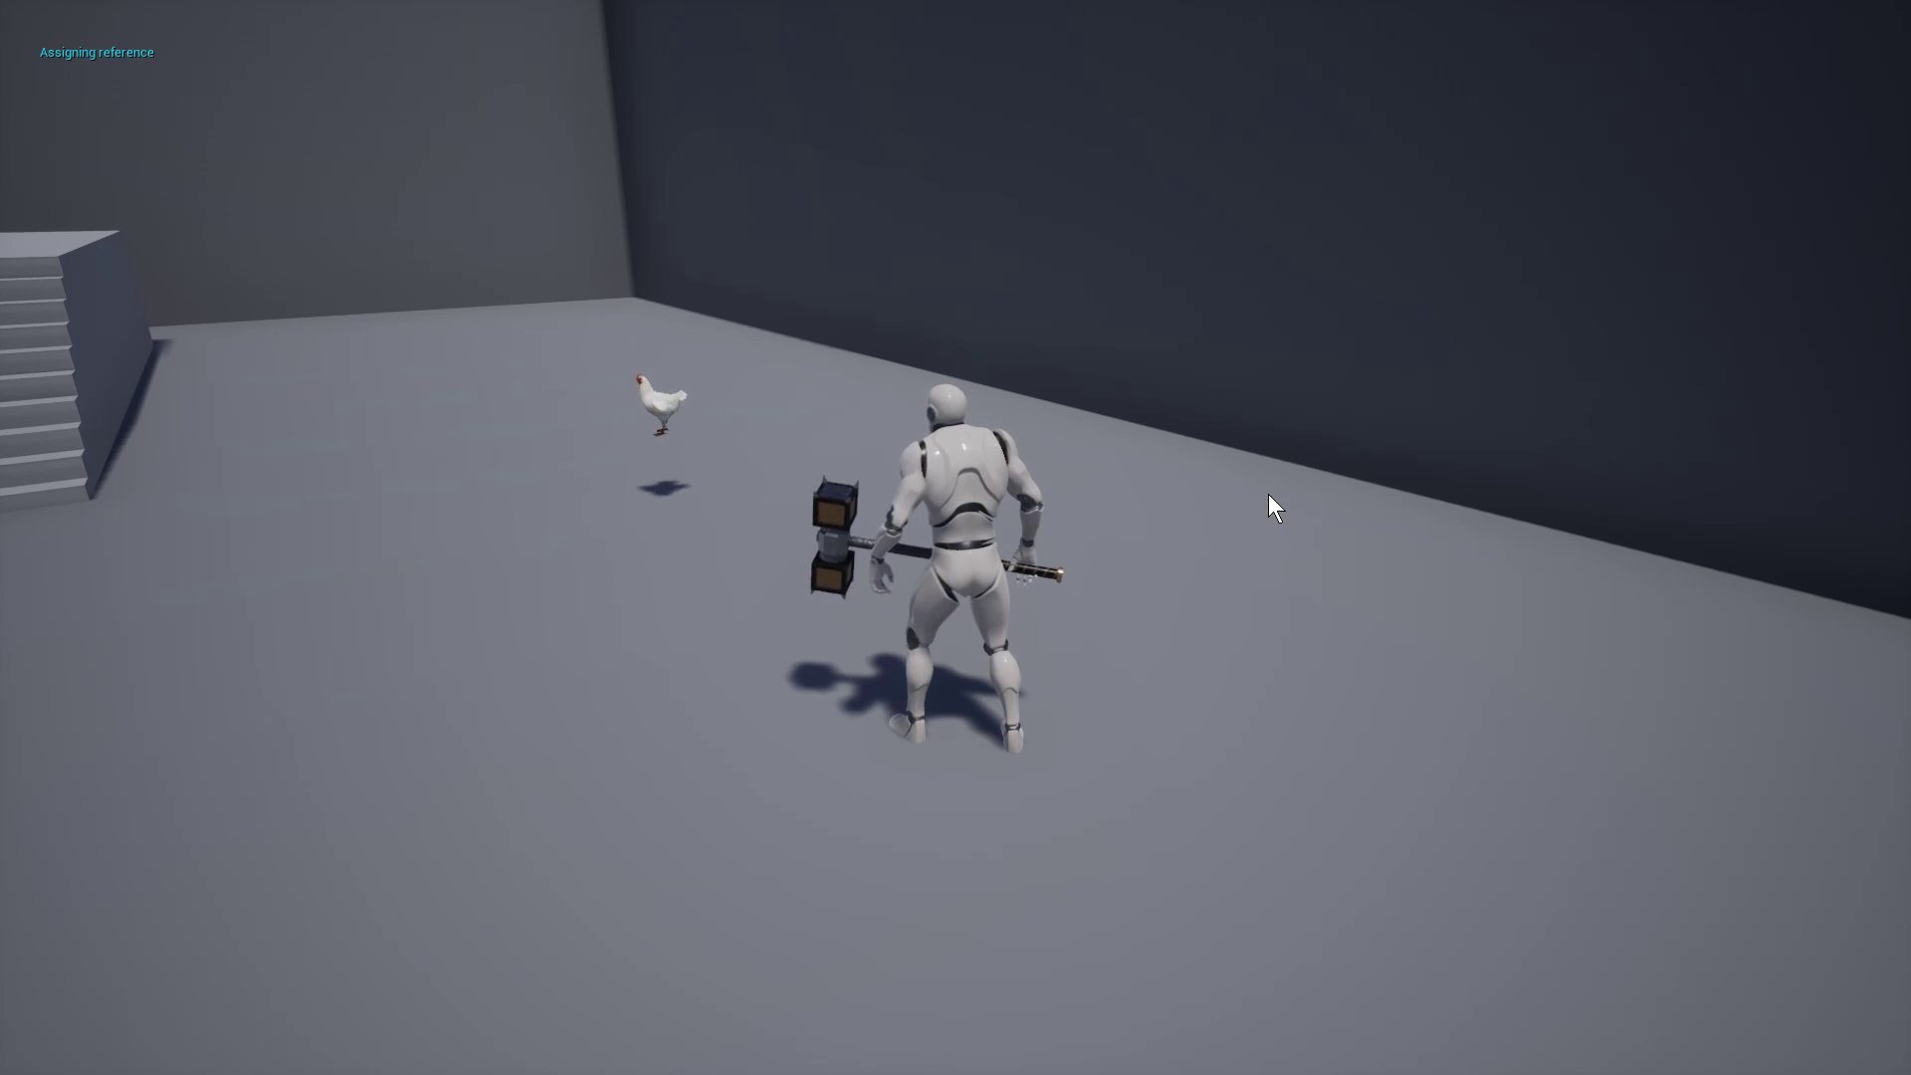
{"action": "key", "text": "e"}
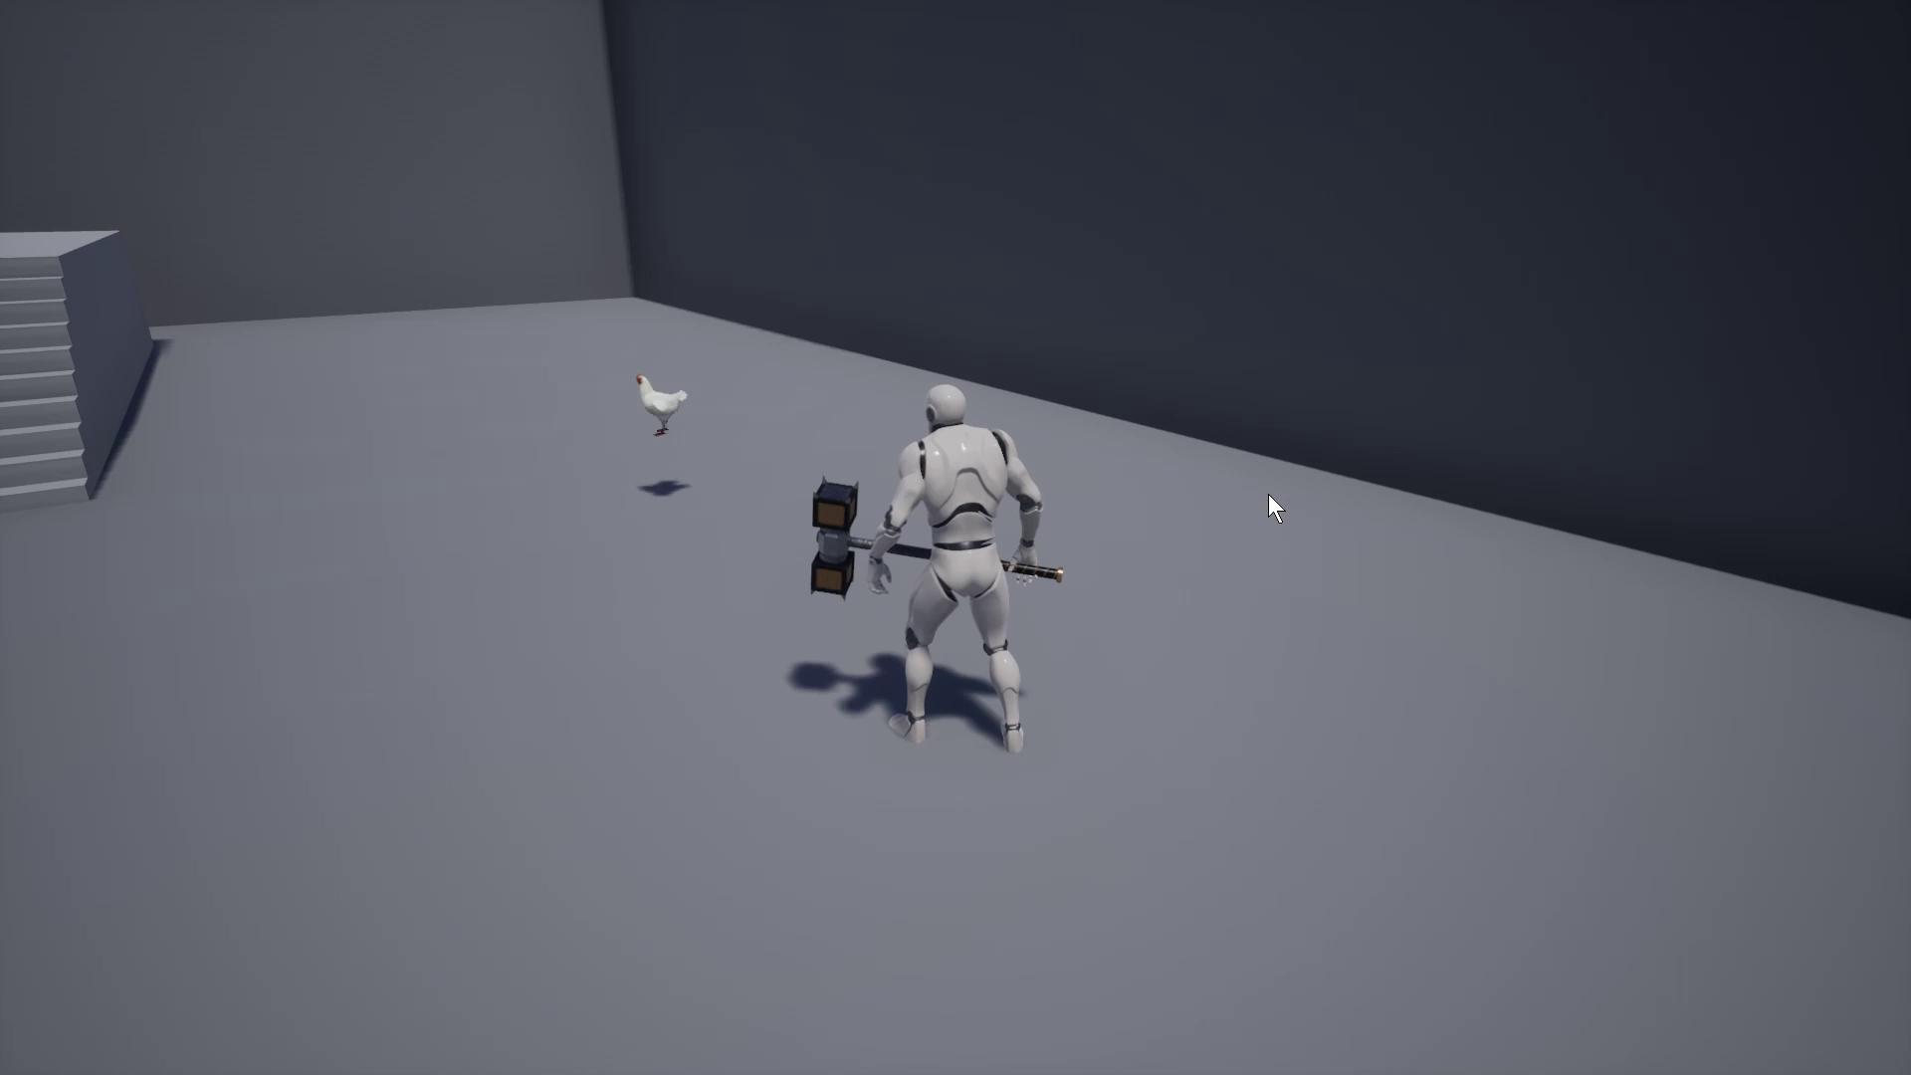
{"action": "key", "text": "e"}
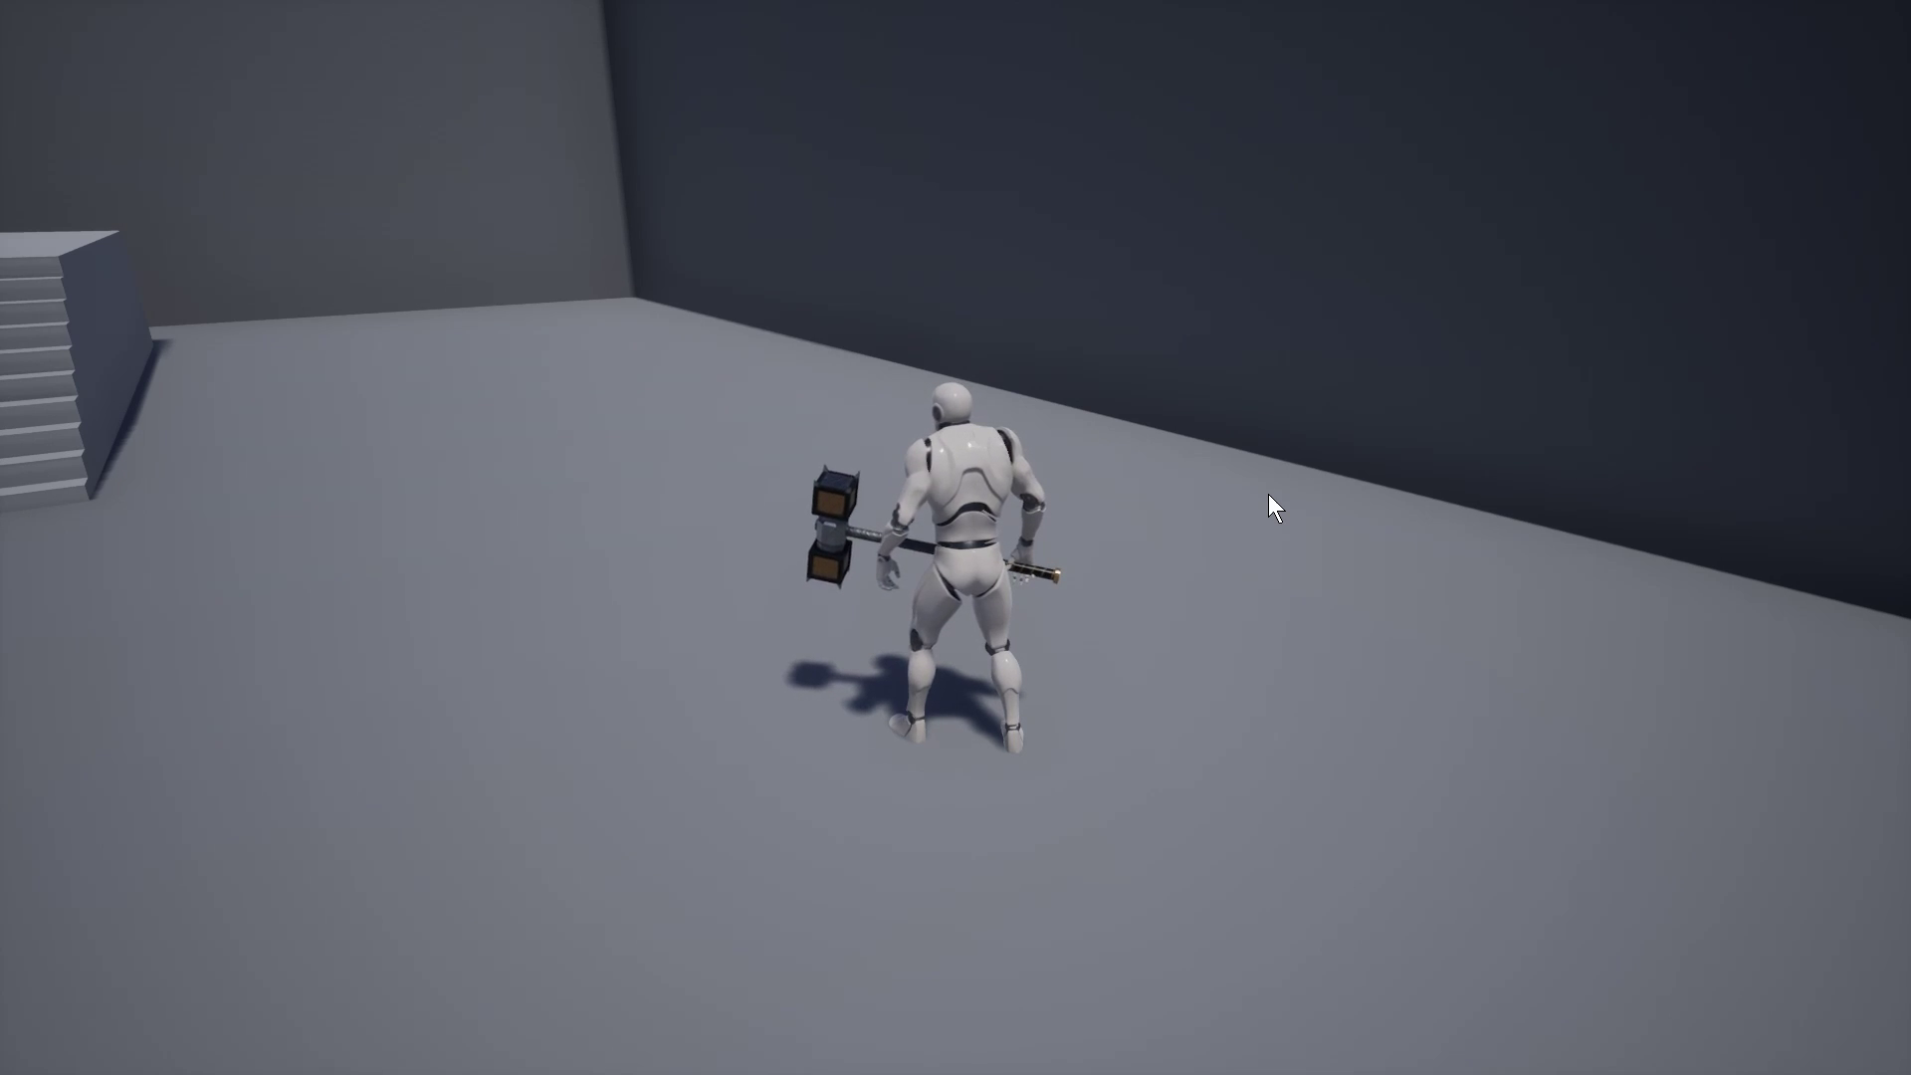
{"action": "key", "text": "e"}
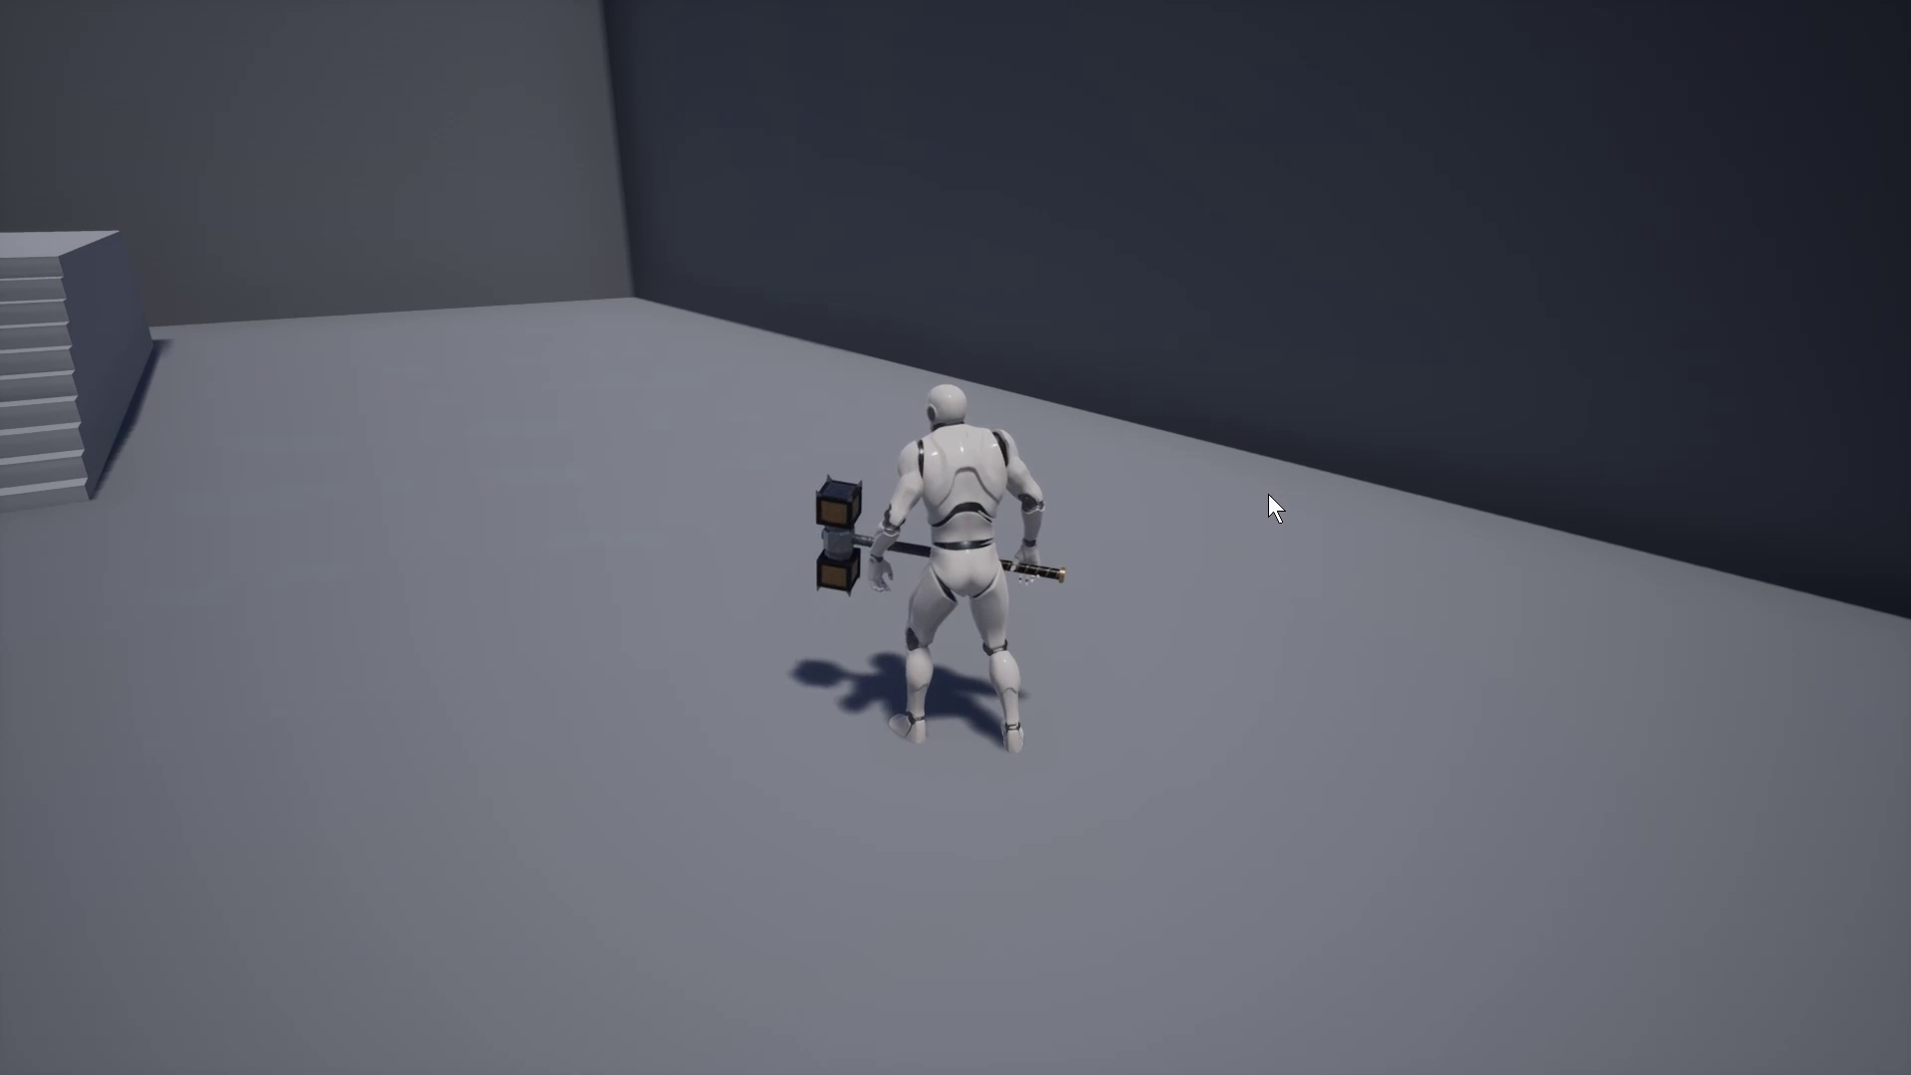
{"action": "key", "text": "Escape"}
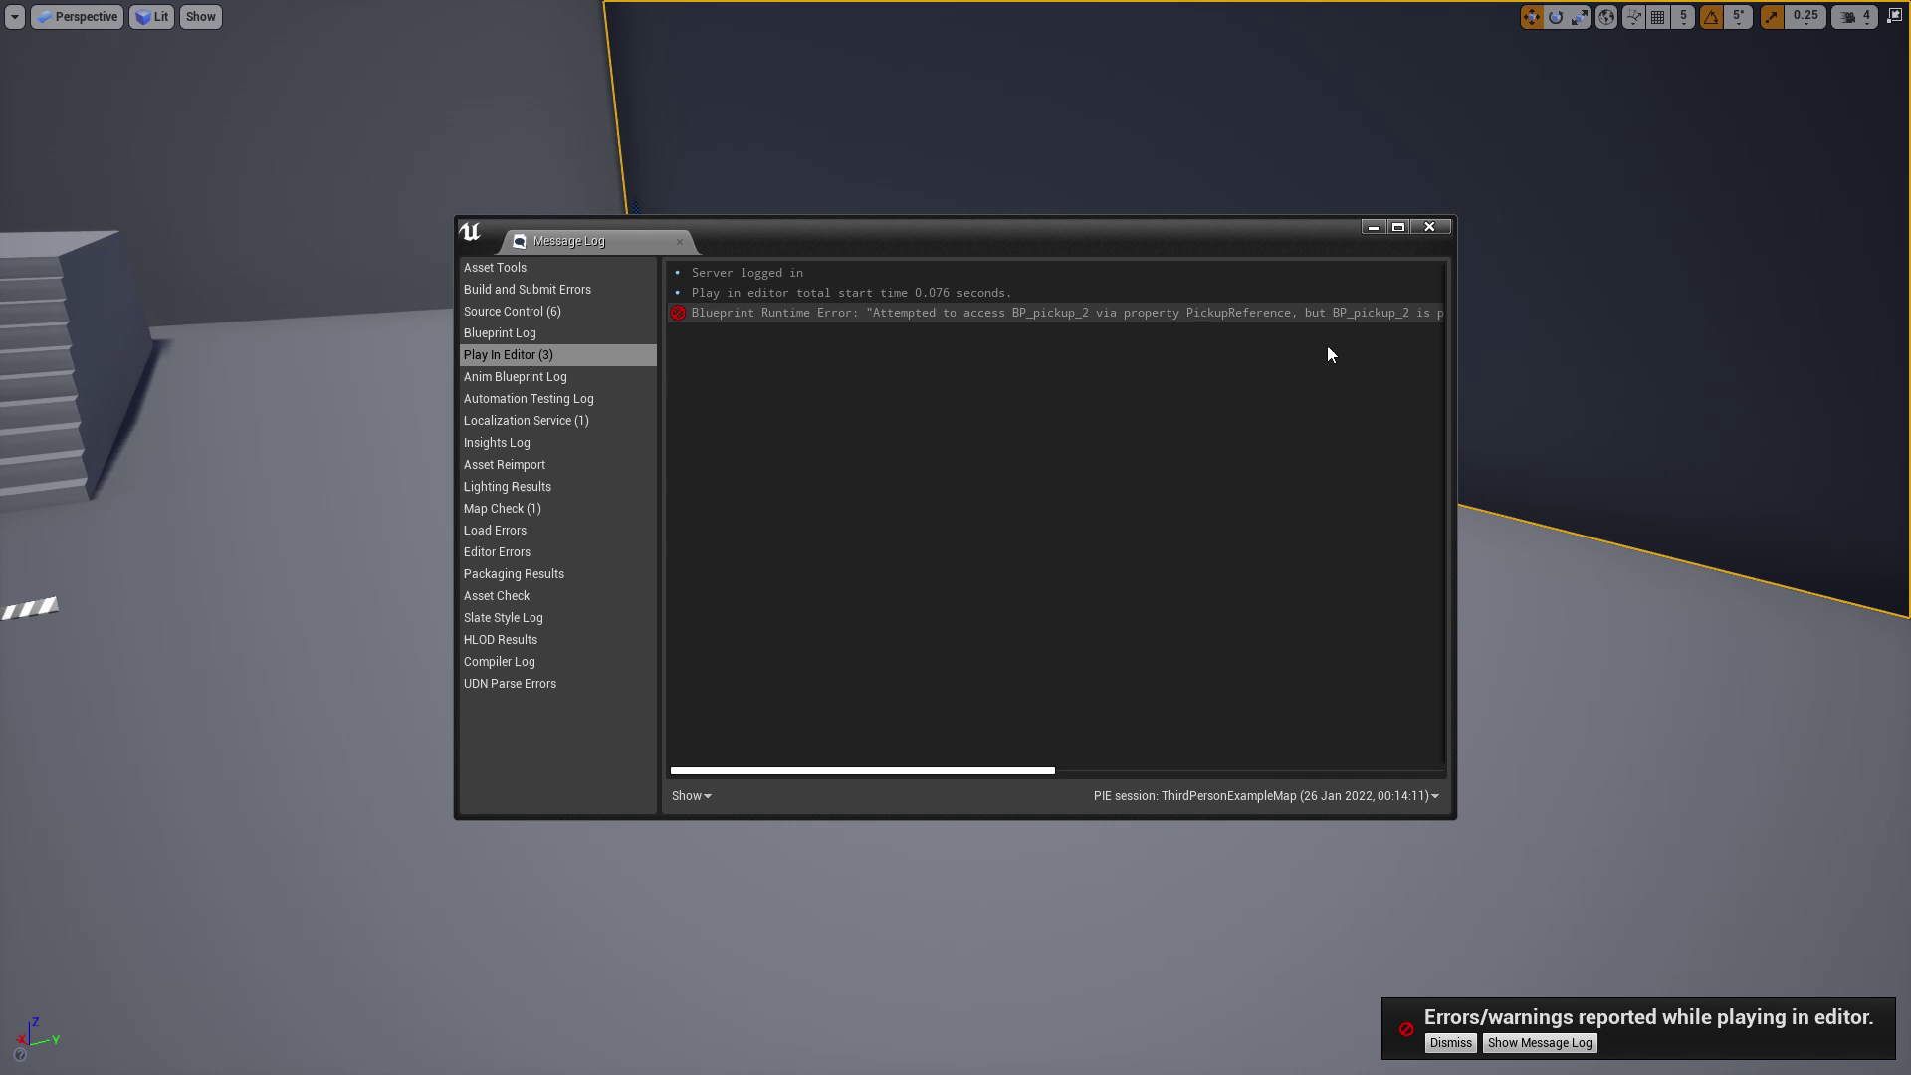
{"action": "left_click_drag", "start_coordinate": [969, 775], "coordinate": [1089, 775]}
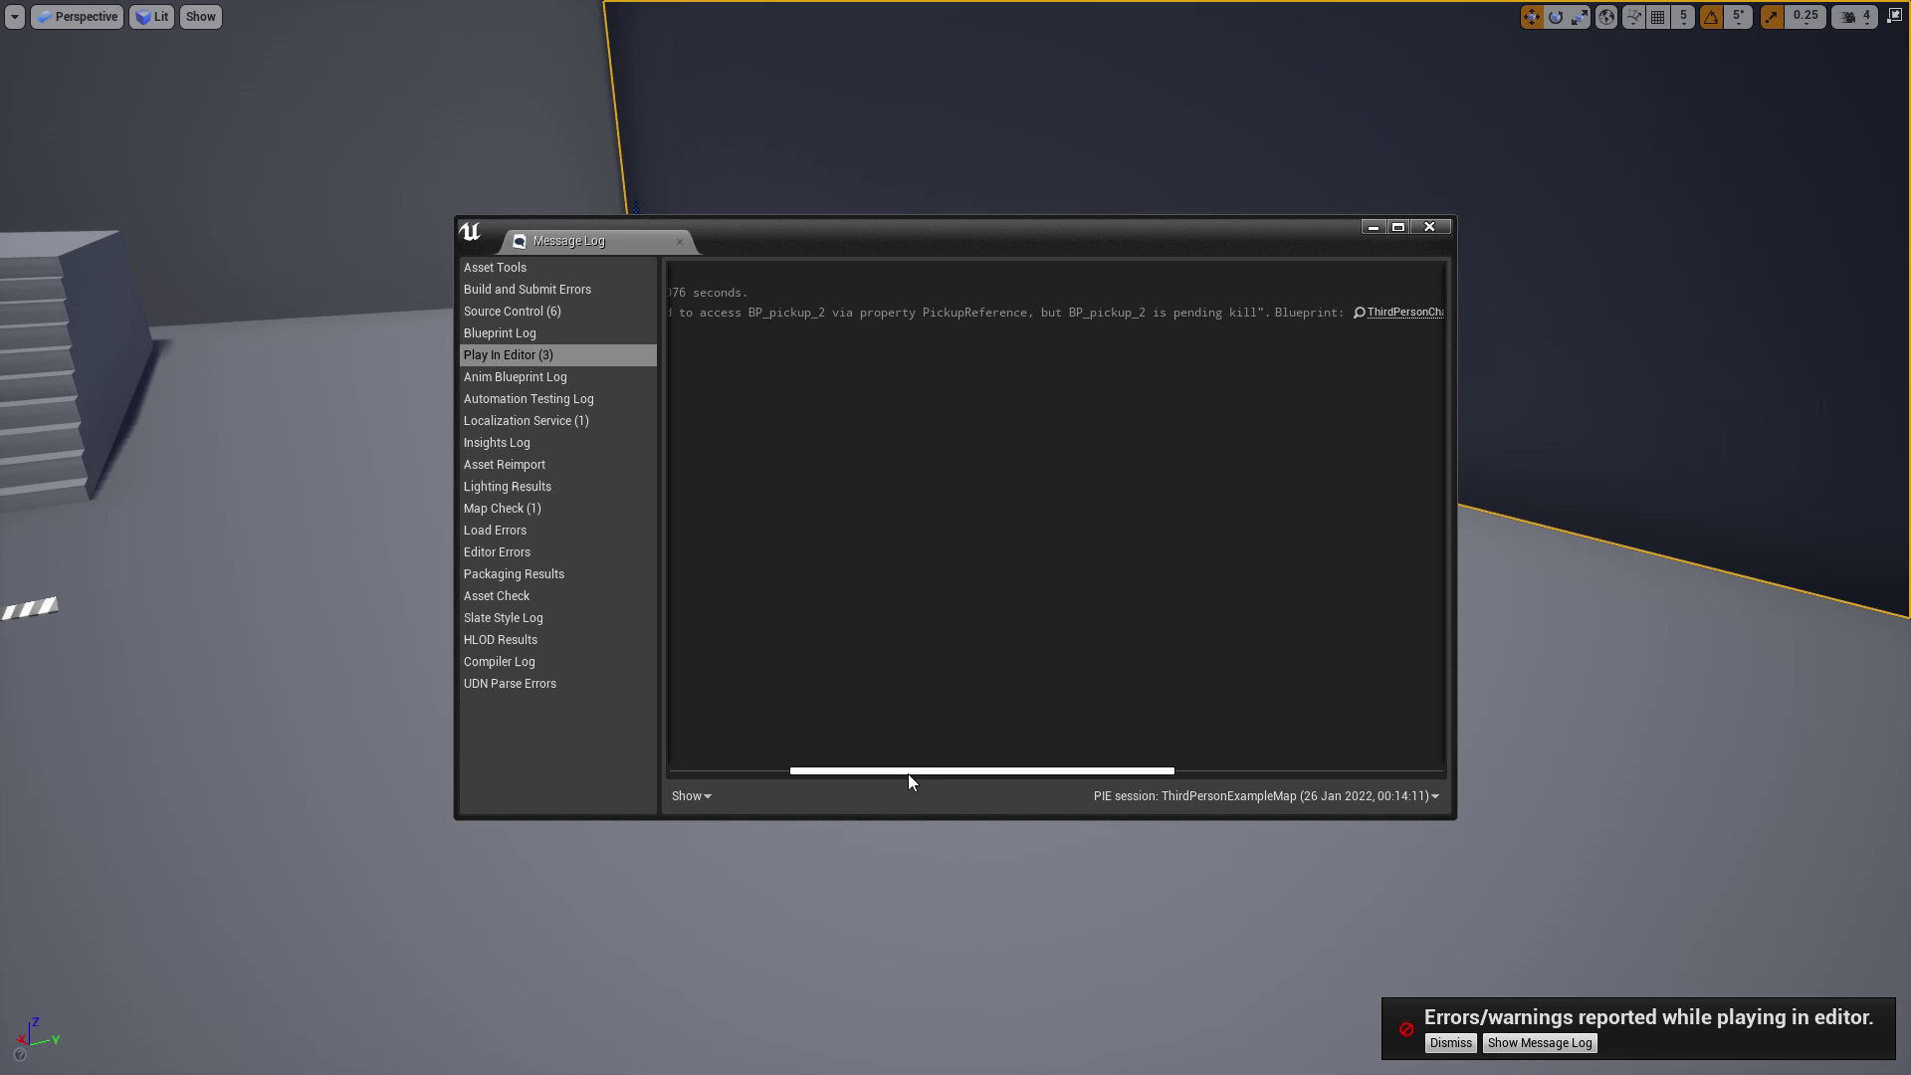
{"action": "left_click_drag", "start_coordinate": [909, 780], "coordinate": [1180, 776]}
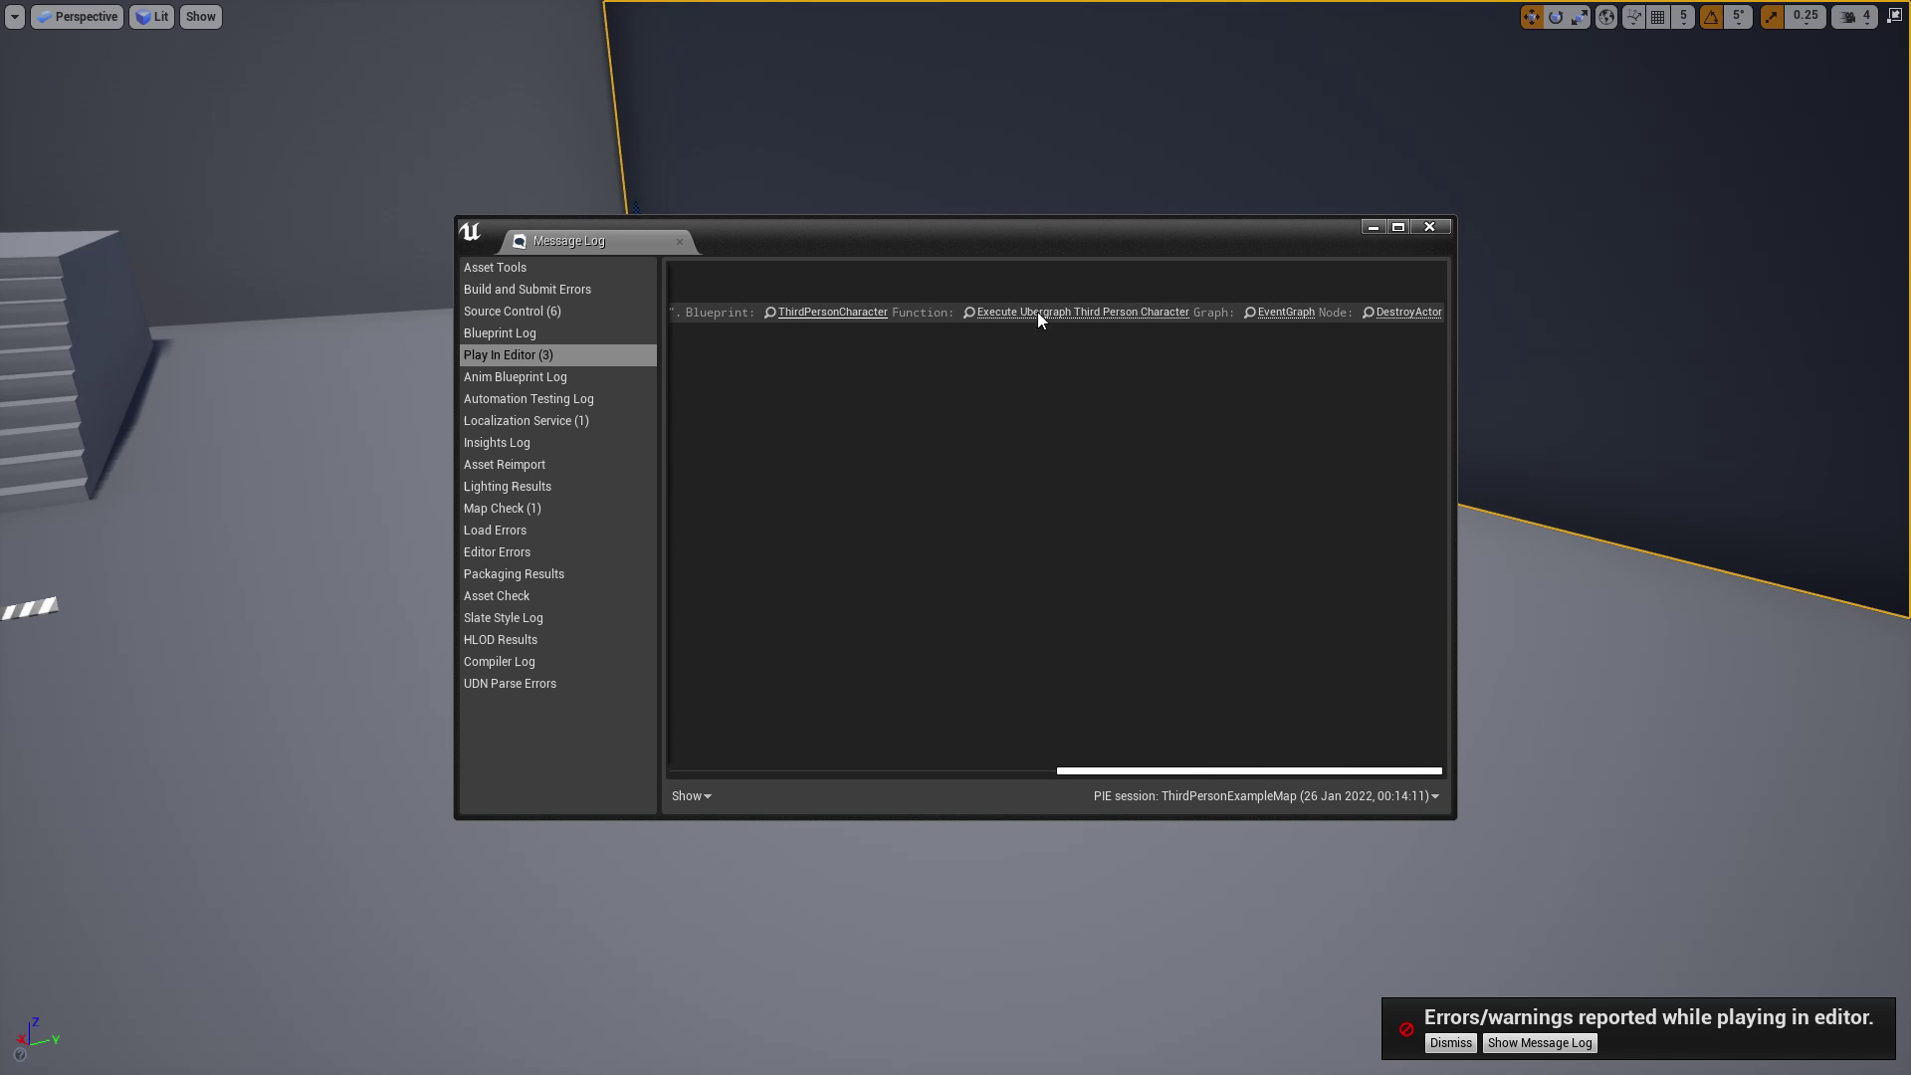
Step: Follow the error's DestroyActor link into the ThirdPersonCharacter Event Graph
{"action": "left_click", "coordinate": [1411, 315]}
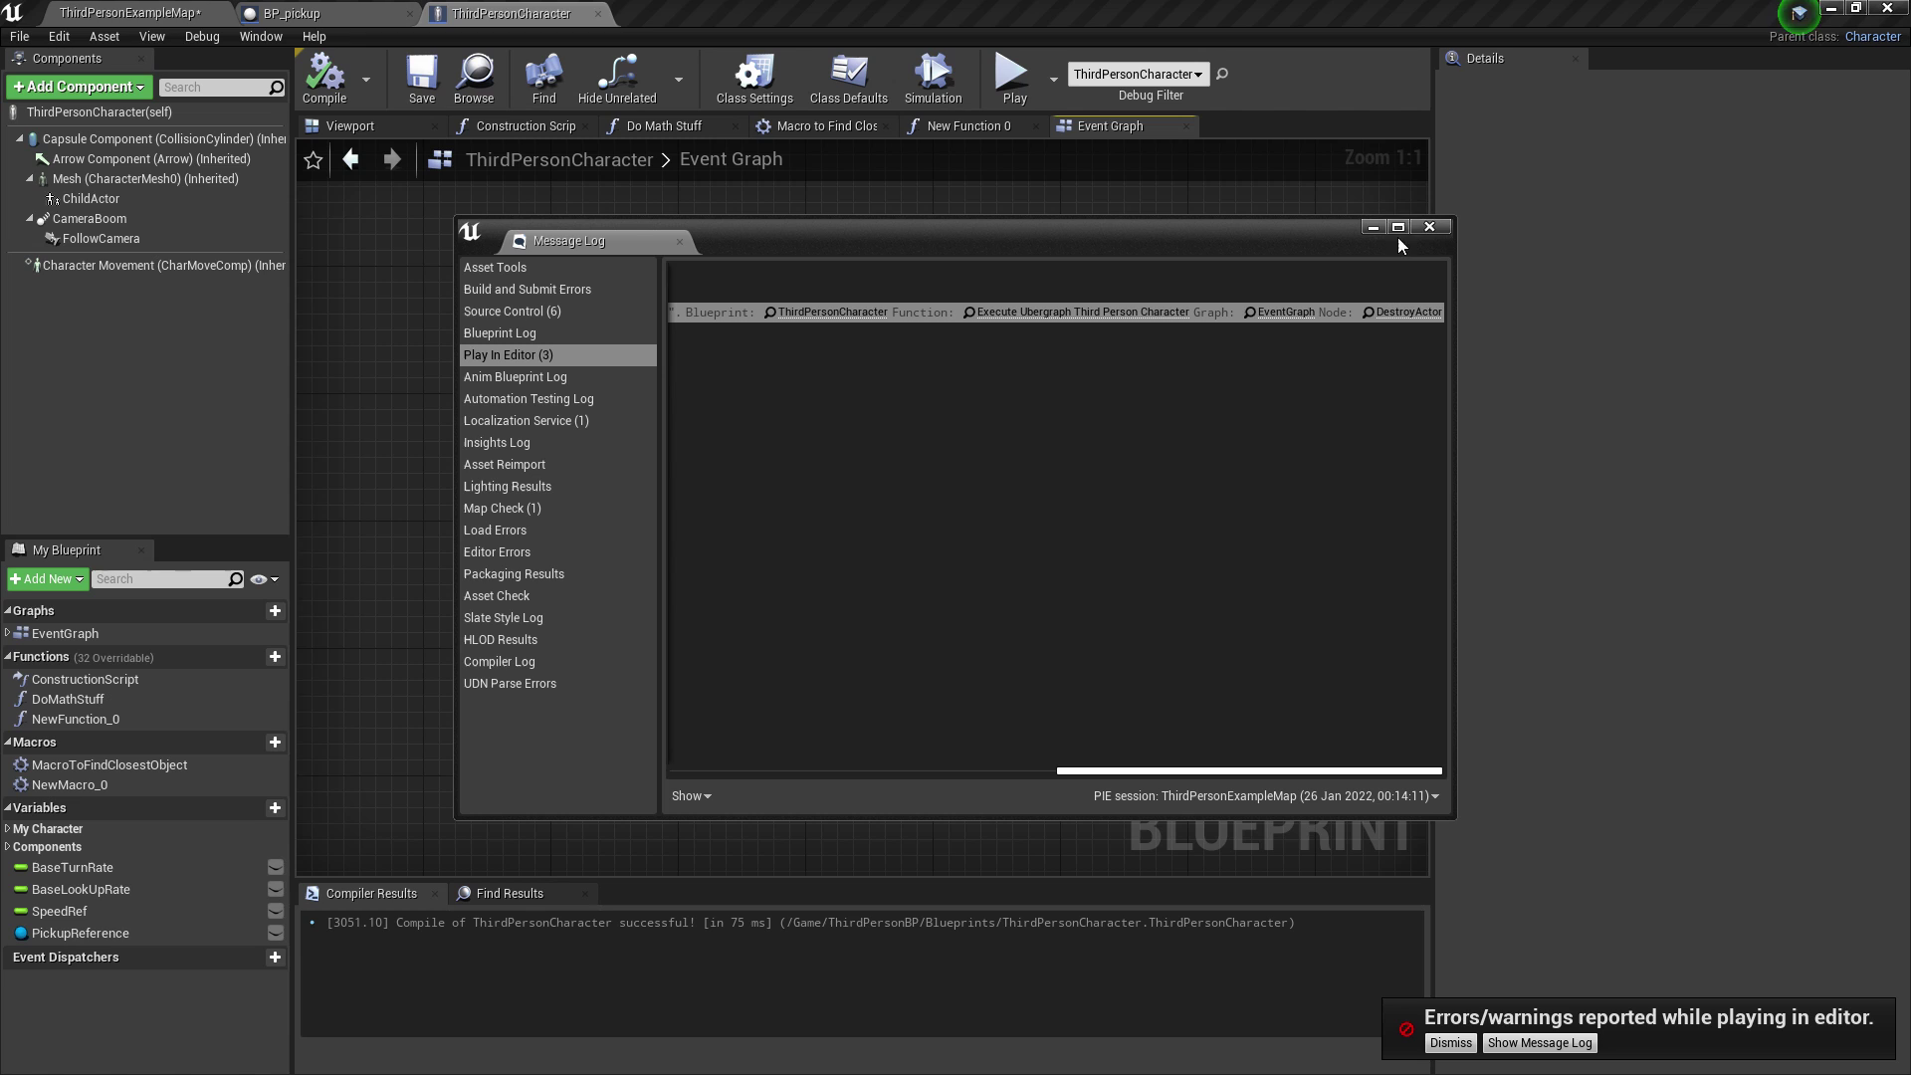
Step: Close the Message Log and review the T-key chain: Get Actor Of Class, SET Pickup Reference, print
{"action": "left_click", "coordinate": [1431, 227]}
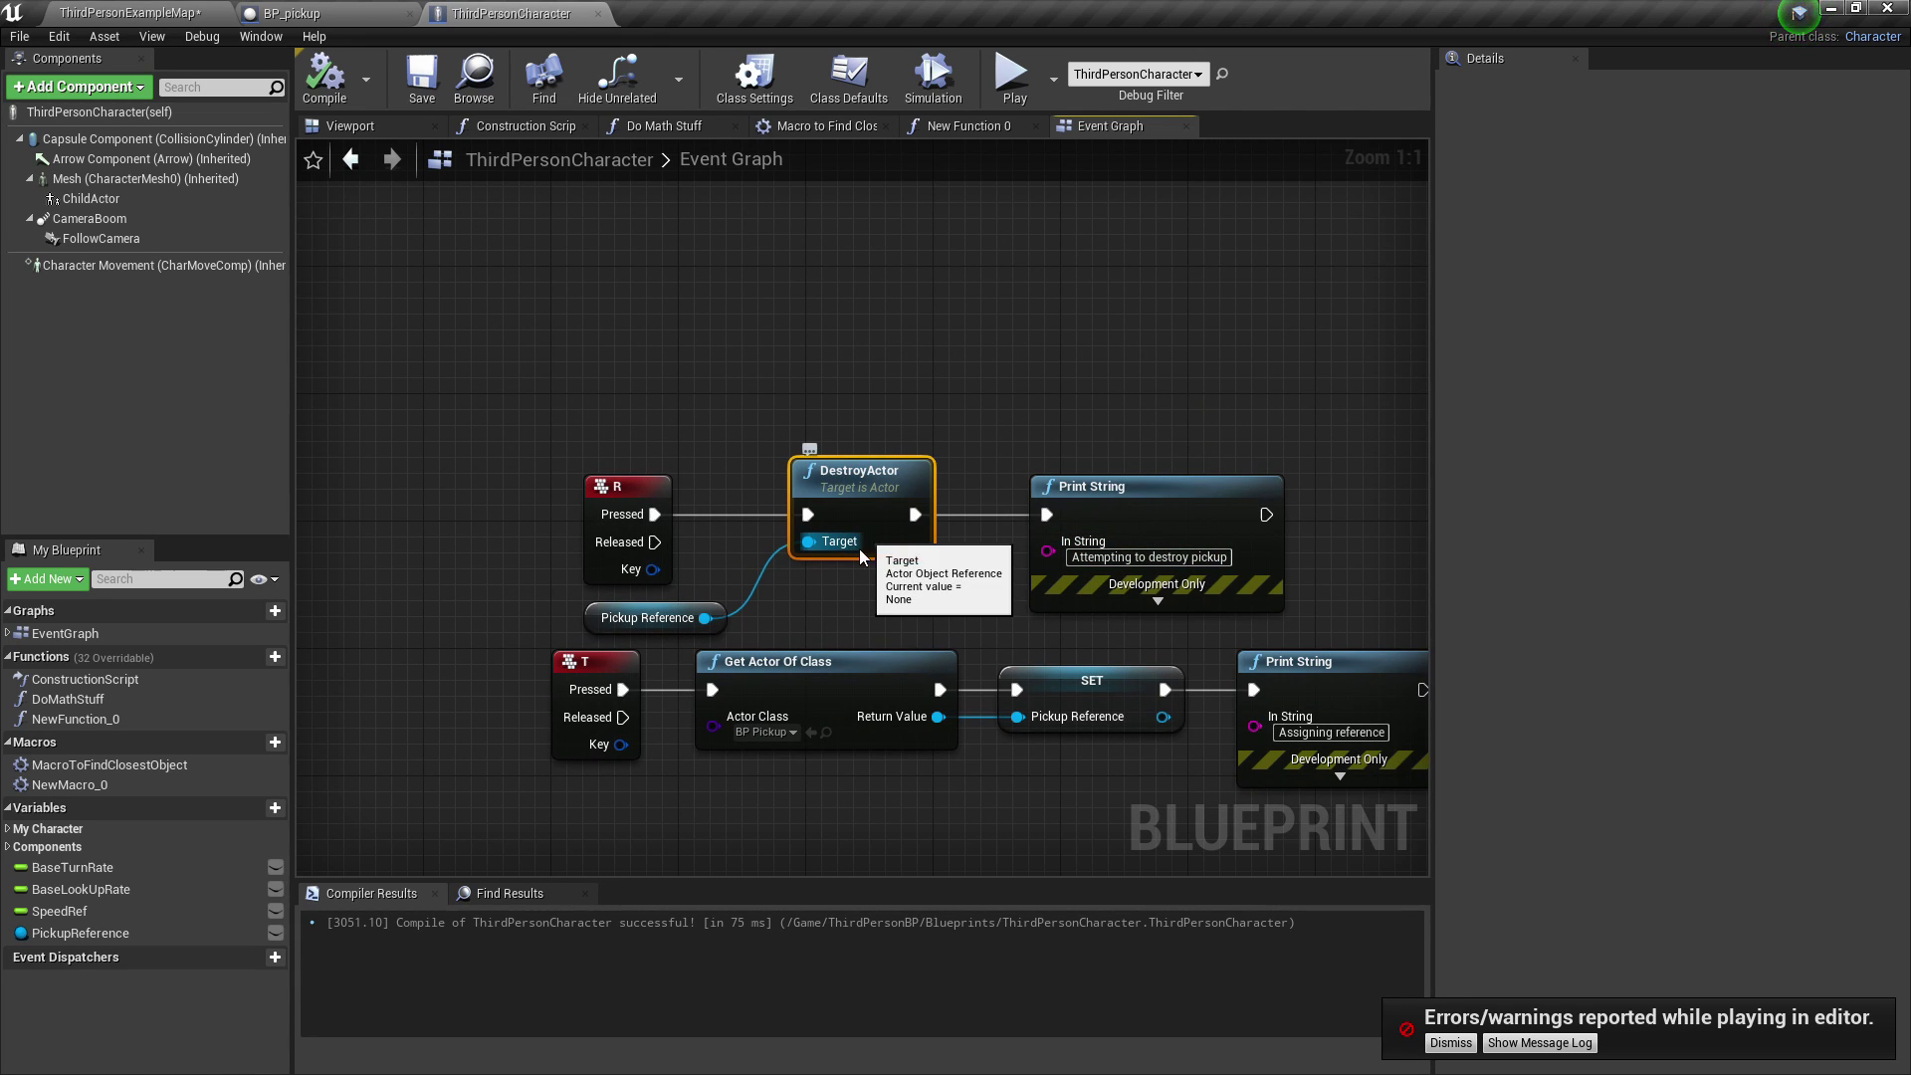
{"action": "right_click_drag", "start_coordinate": [834, 583], "coordinate": [786, 507]}
{"action": "left_click", "coordinate": [525, 614]}
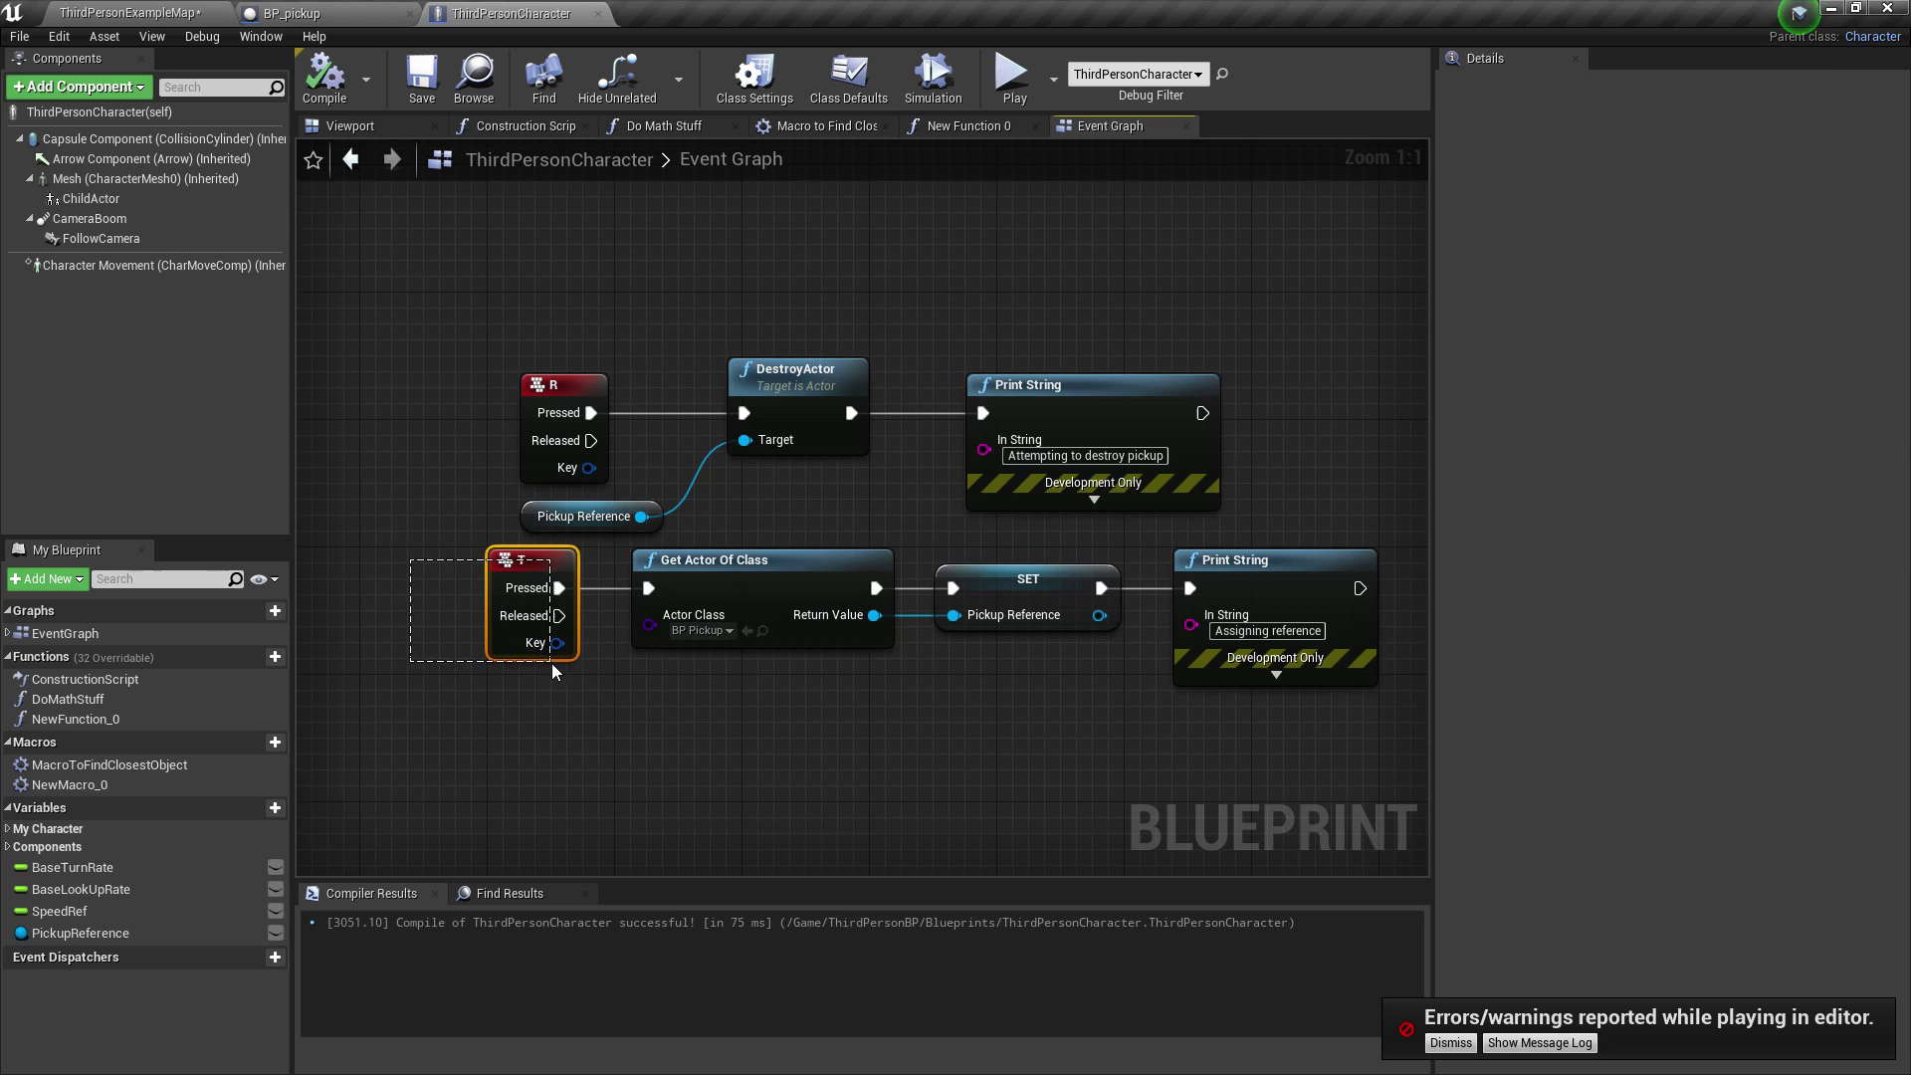
{"action": "left_click", "coordinate": [801, 597]}
{"action": "left_click", "coordinate": [986, 589]}
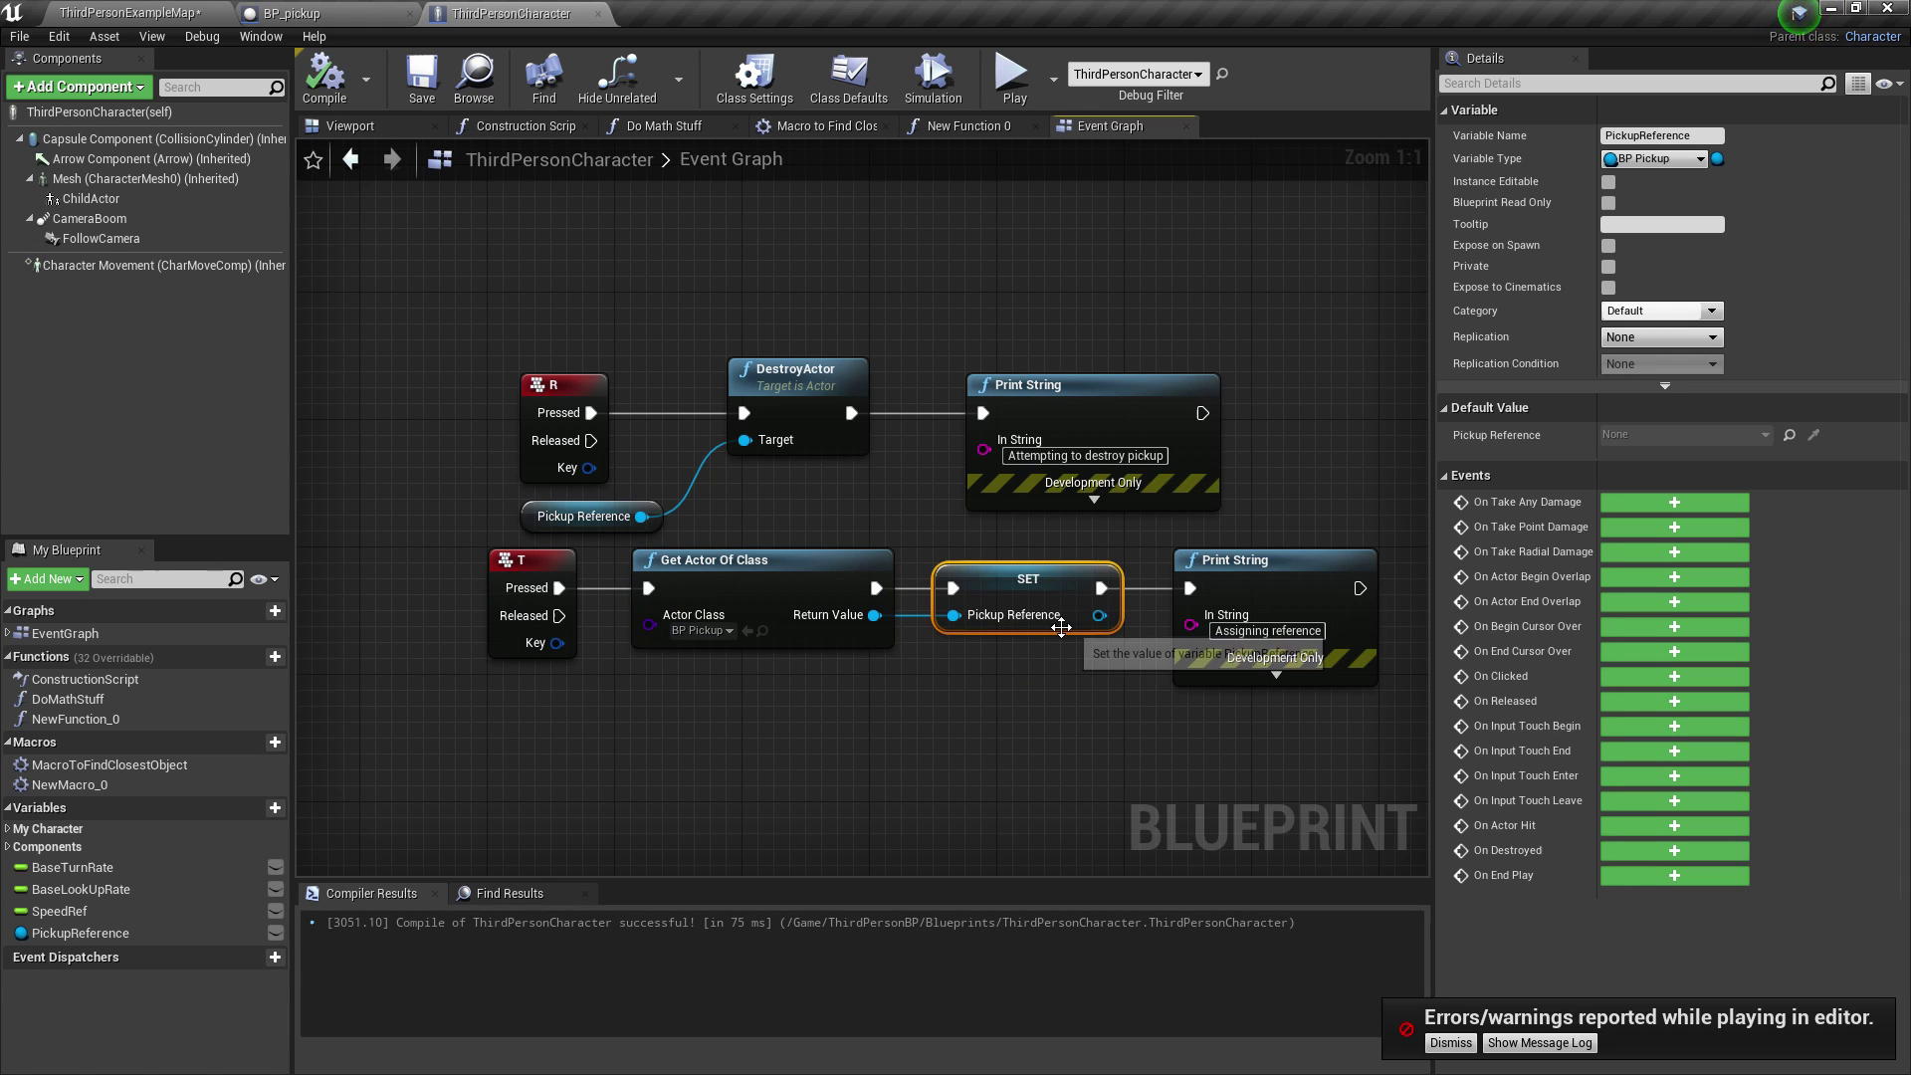
{"action": "left_click", "coordinate": [1187, 656]}
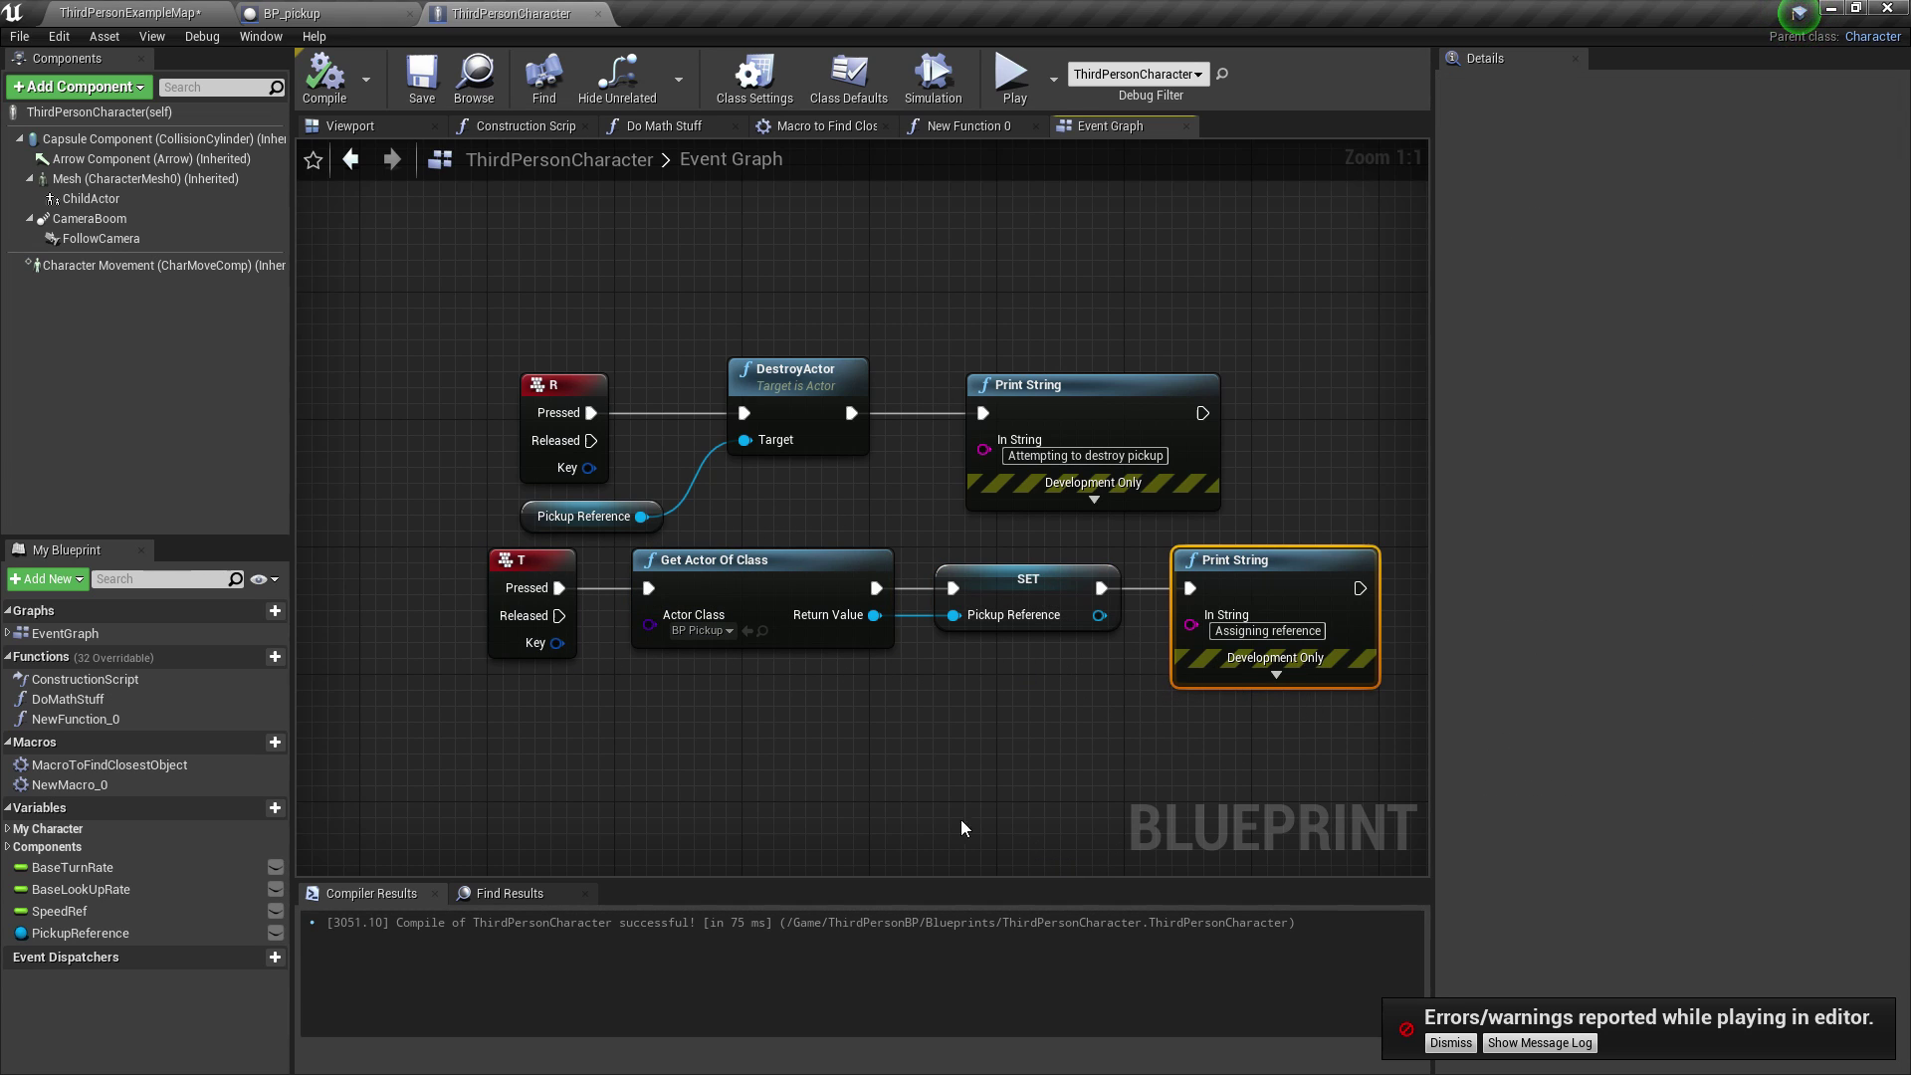
Step: Review the R-key chain: Pickup Reference getter, DestroyActor and the 'Attempting to destroy pickup' print
{"action": "left_click", "coordinate": [582, 448]}
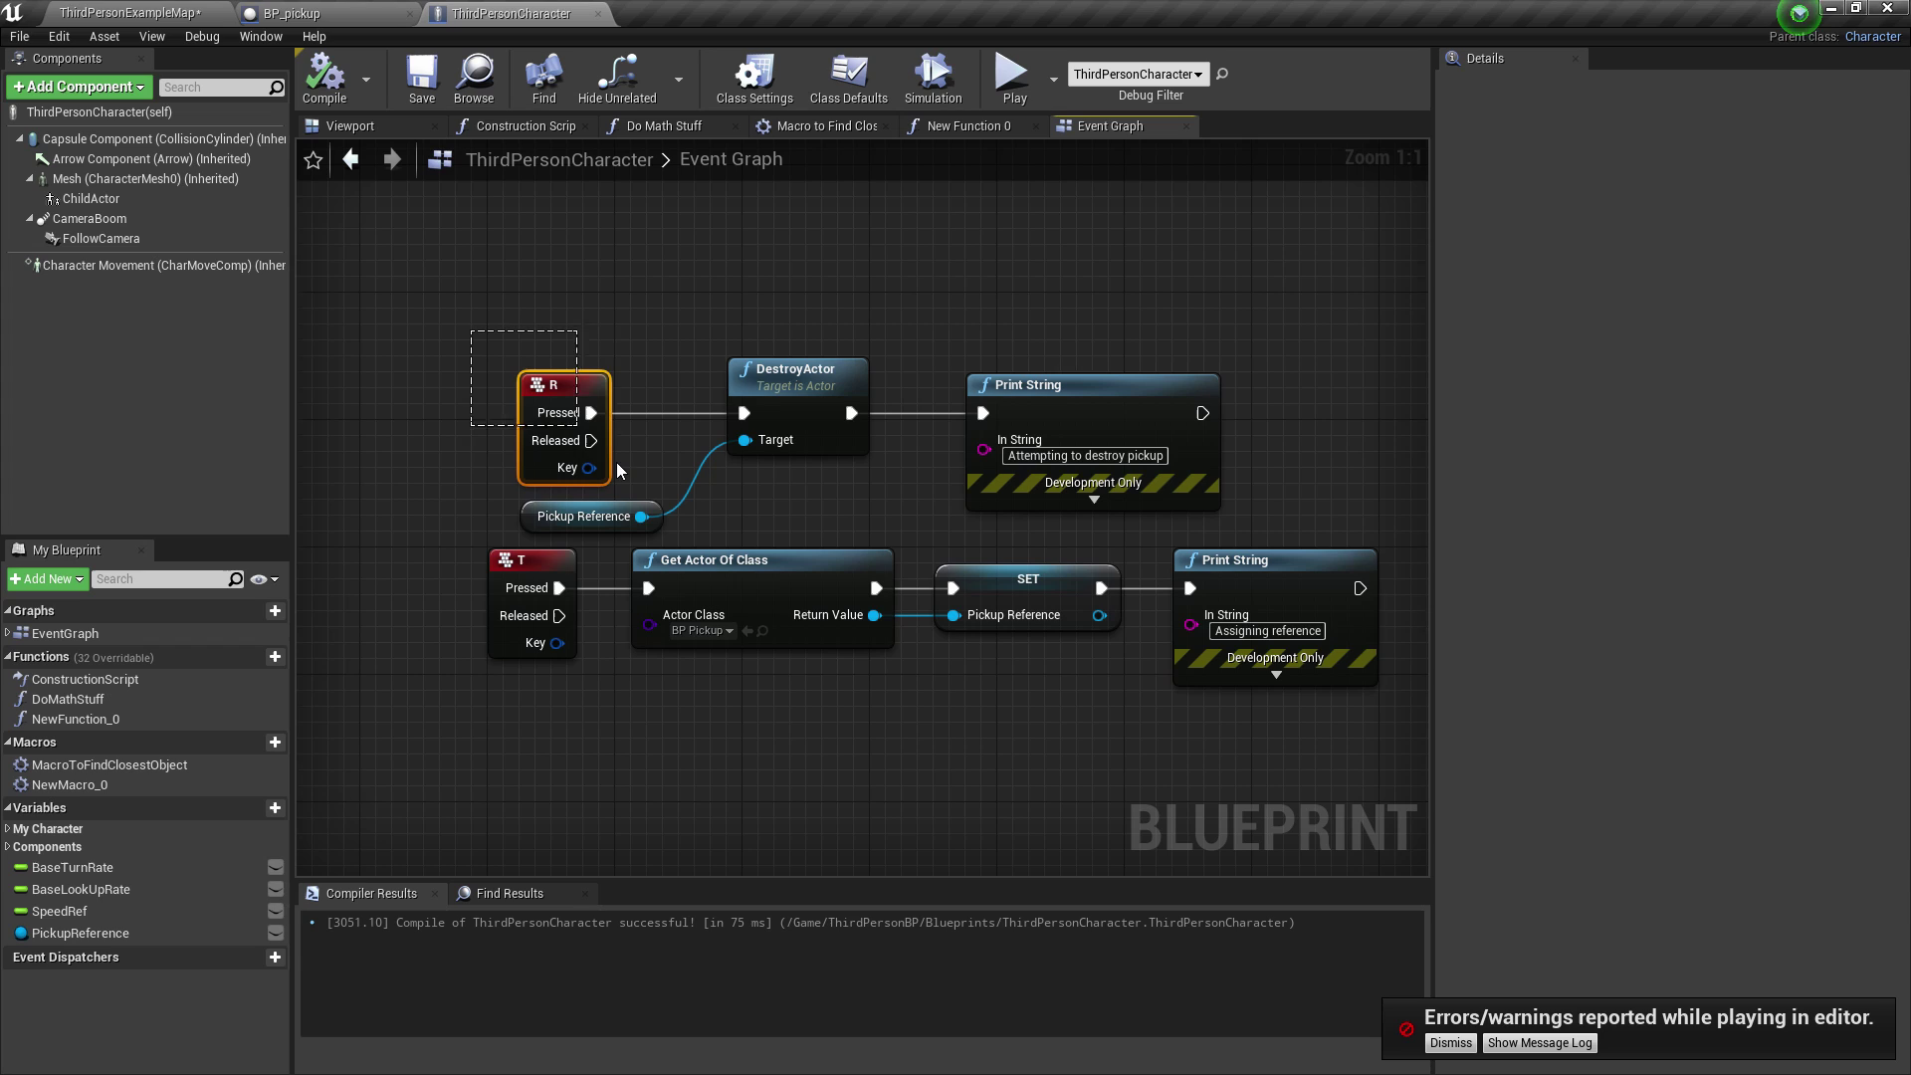
{"action": "left_click", "coordinate": [560, 517]}
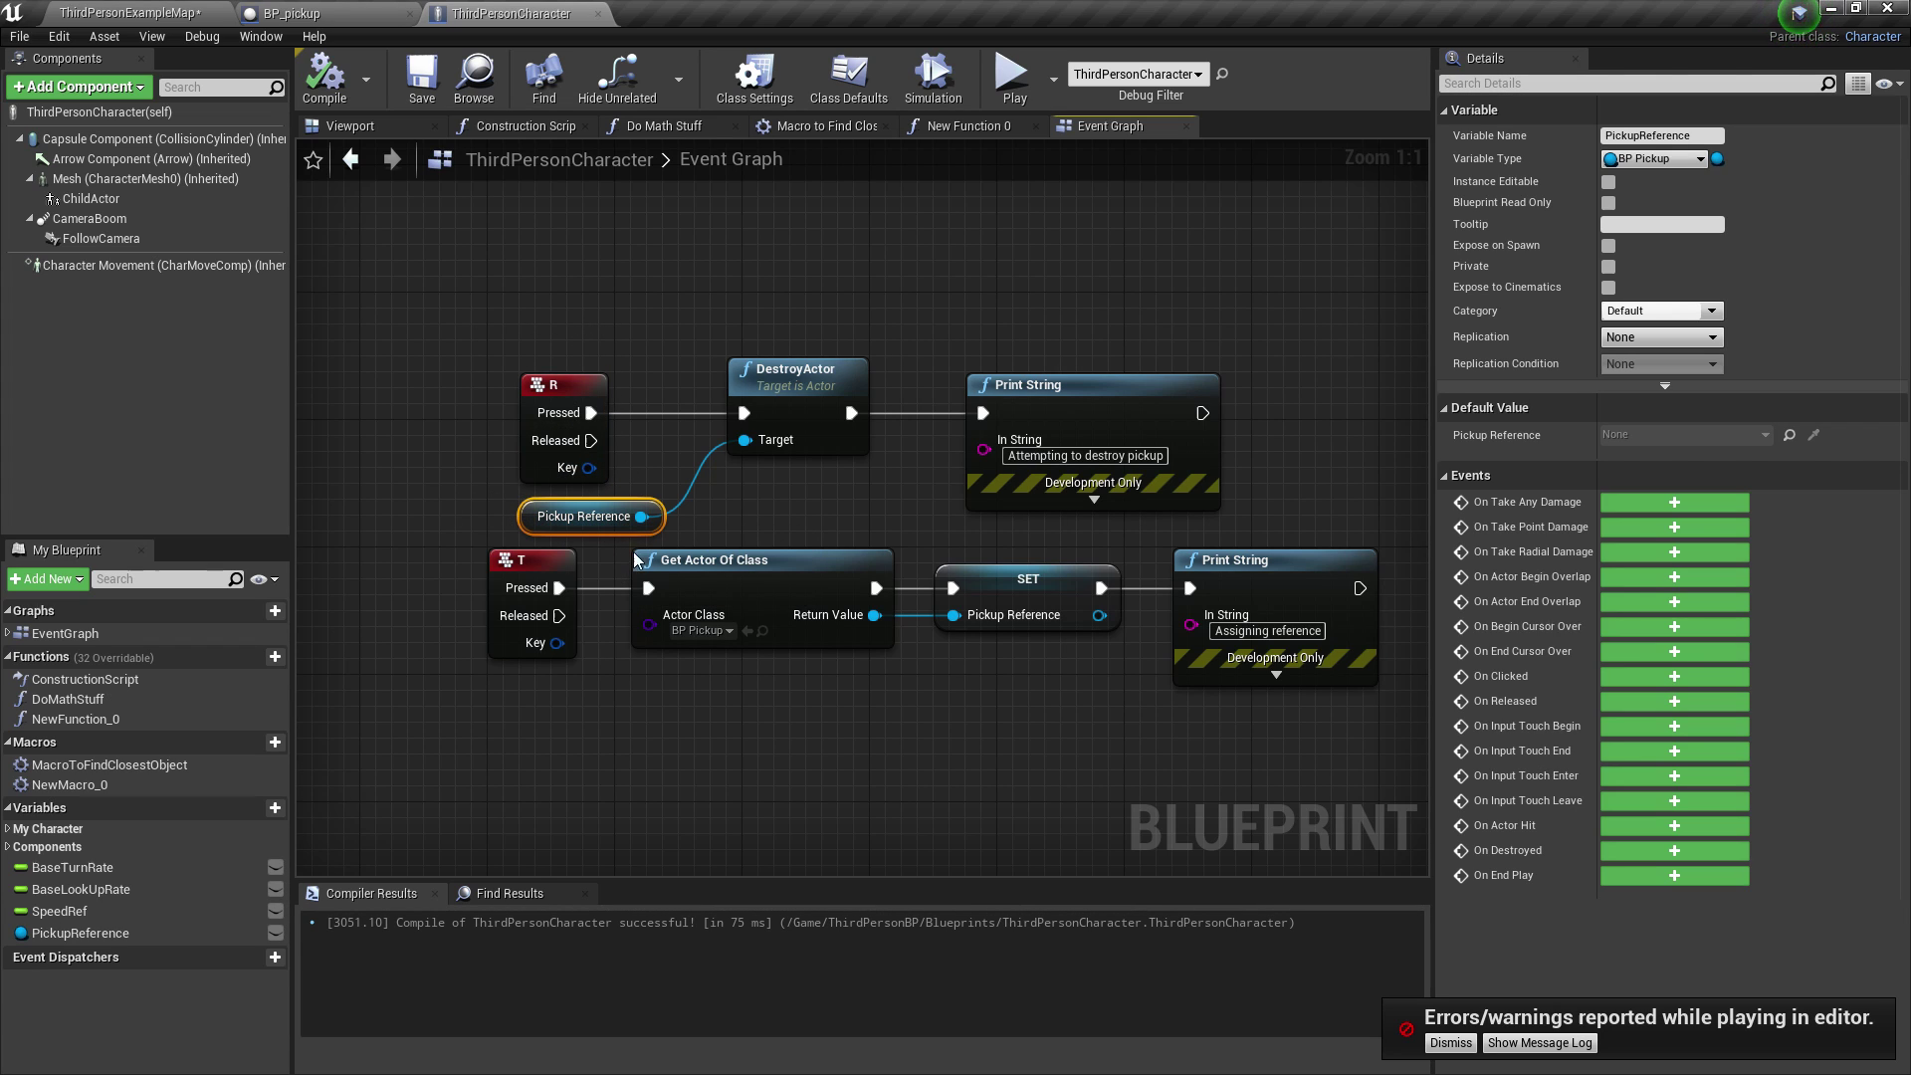
{"action": "left_click", "coordinate": [843, 449]}
{"action": "left_click", "coordinate": [1065, 434]}
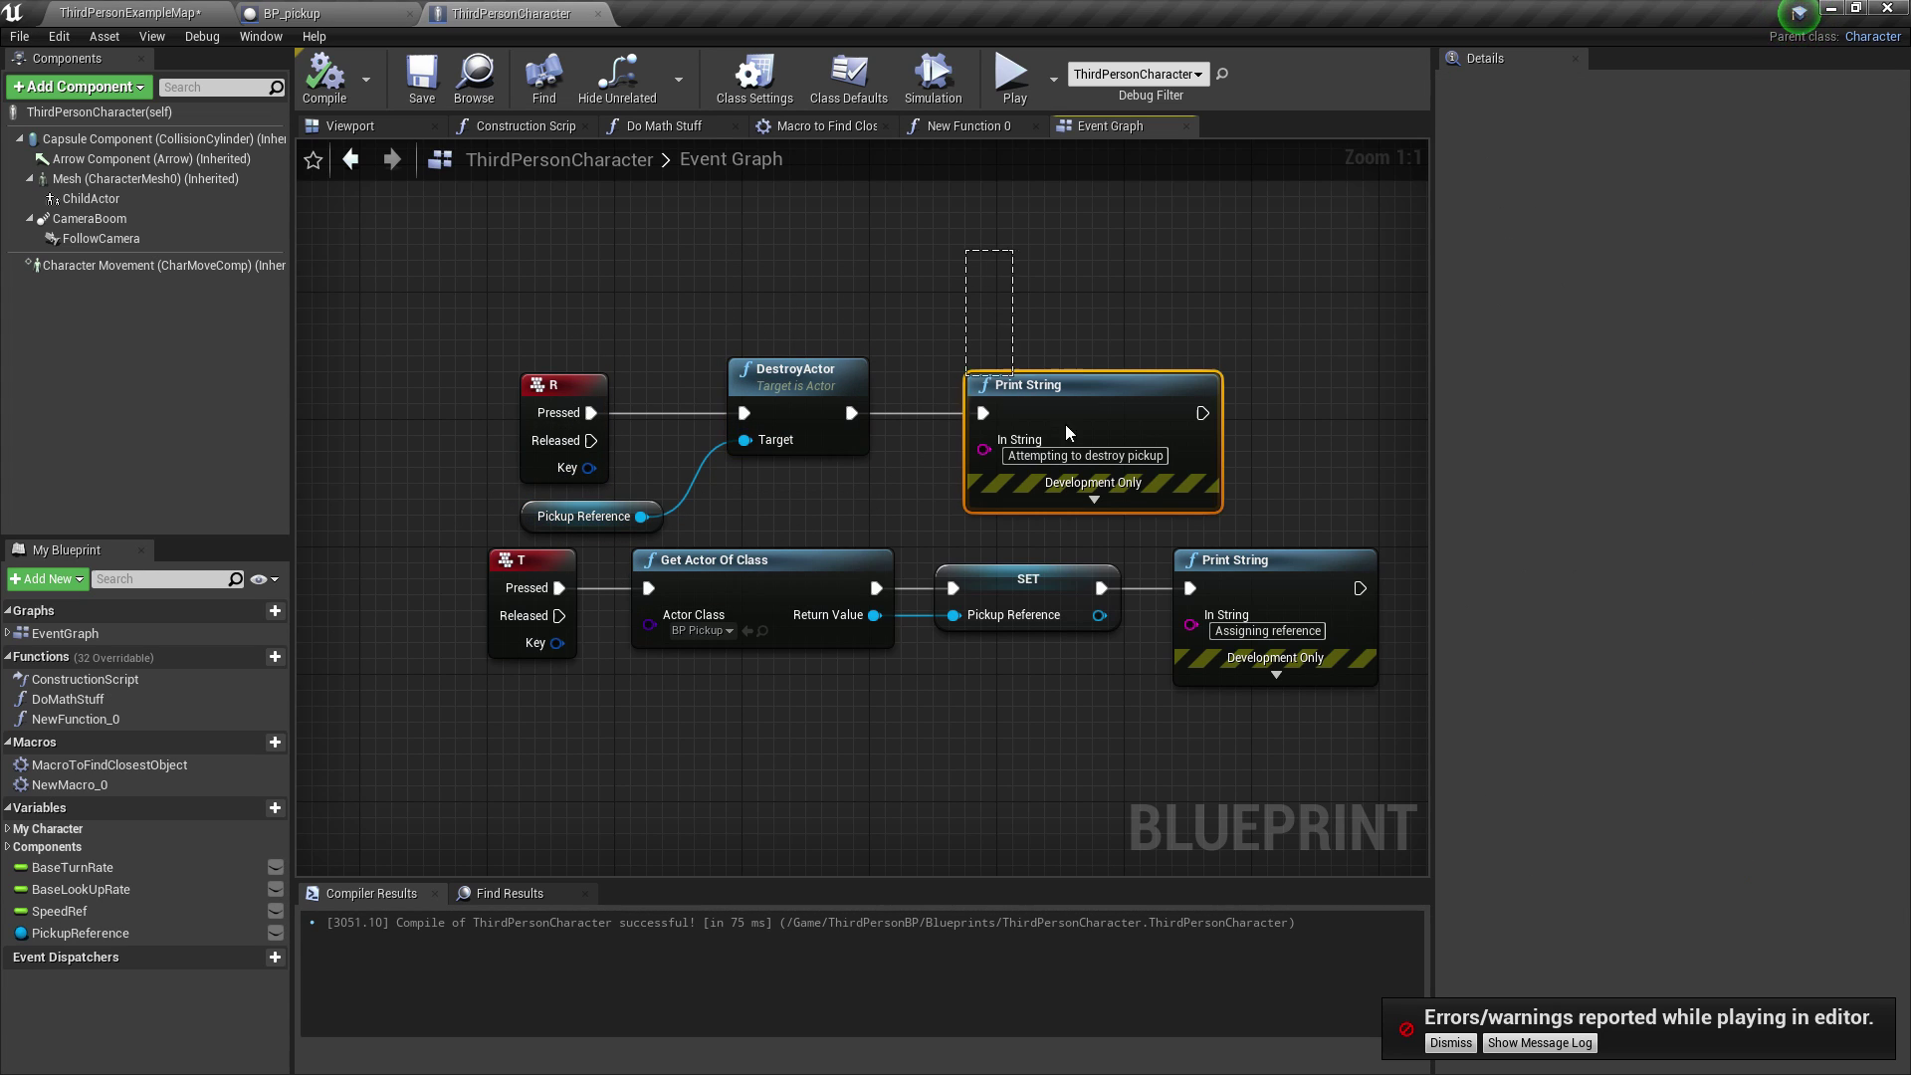
{"action": "mouse_move", "coordinate": [1090, 440]}
{"action": "left_click", "coordinate": [792, 418]}
{"action": "left_click", "coordinate": [590, 517]}
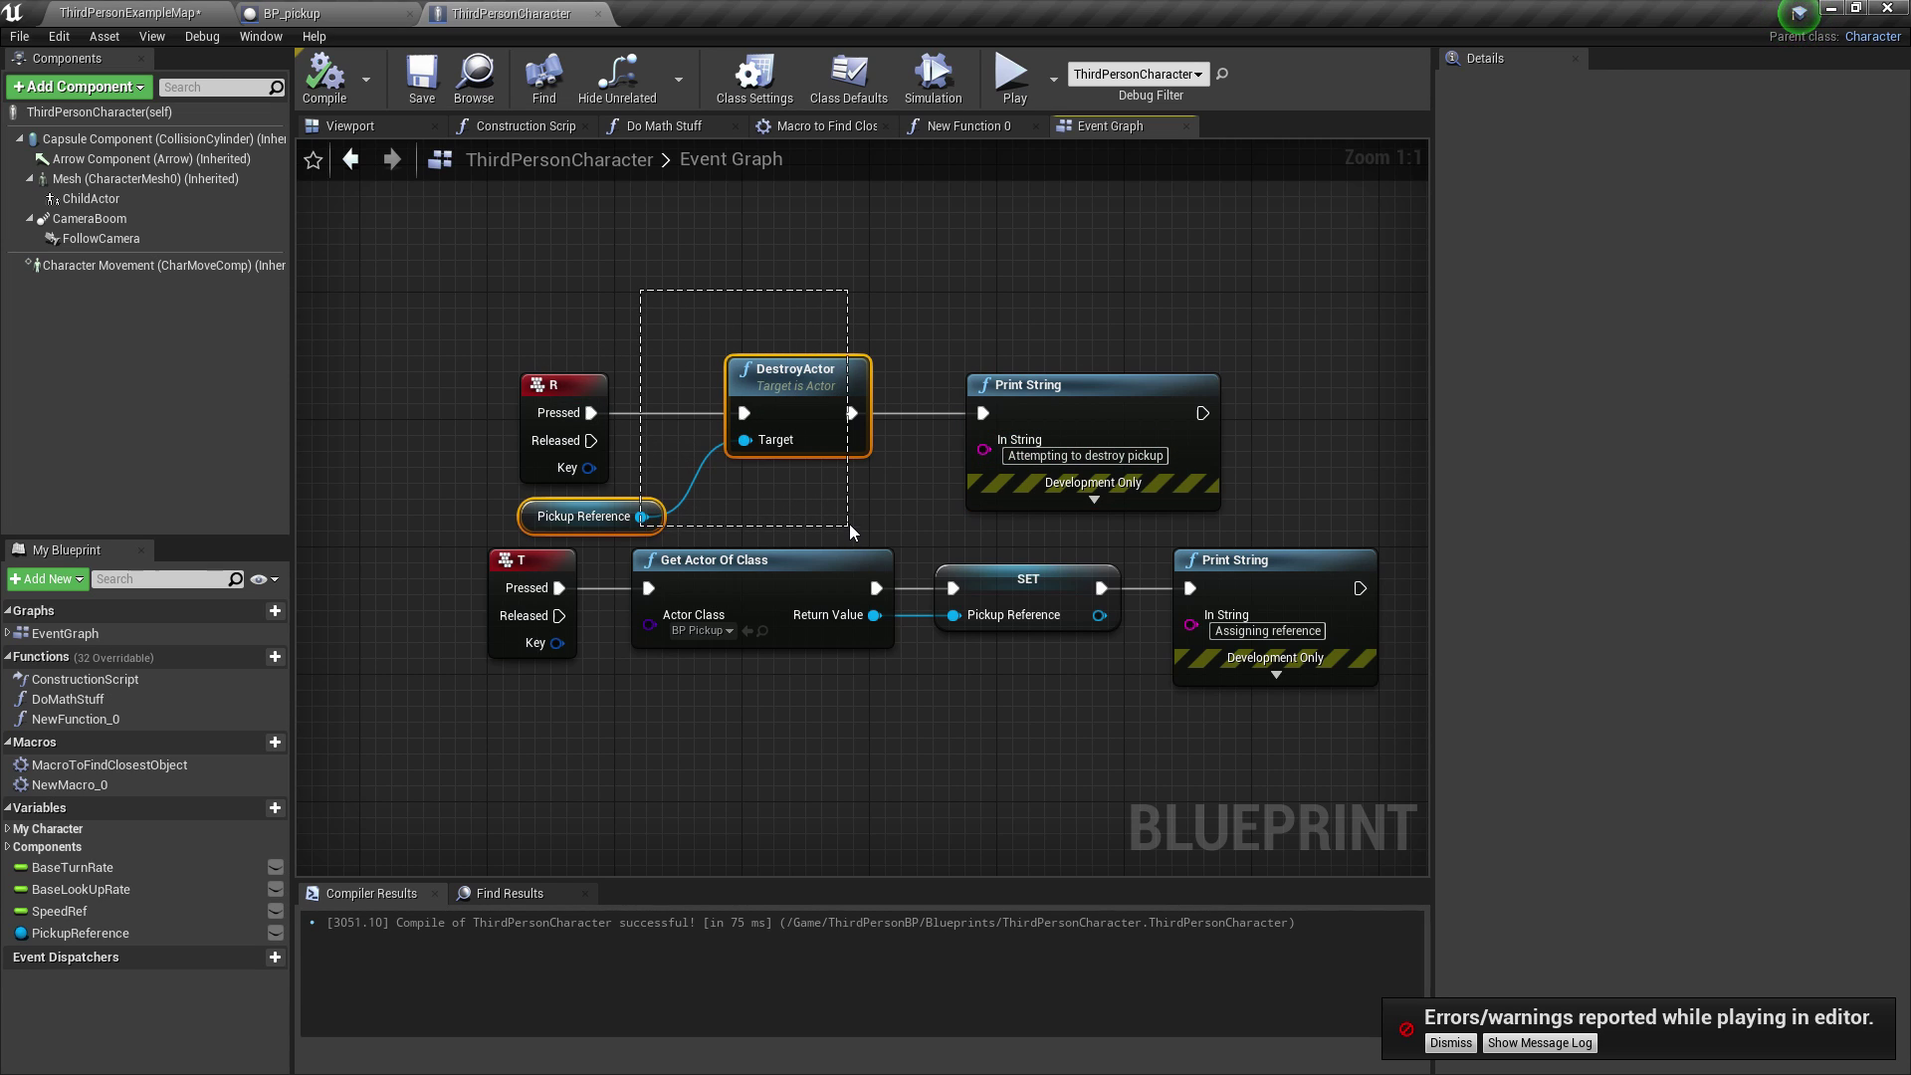
Step: Box-select DestroyActor with Pickup Reference and dismiss the errors notification
{"action": "left_click", "coordinate": [726, 356]}
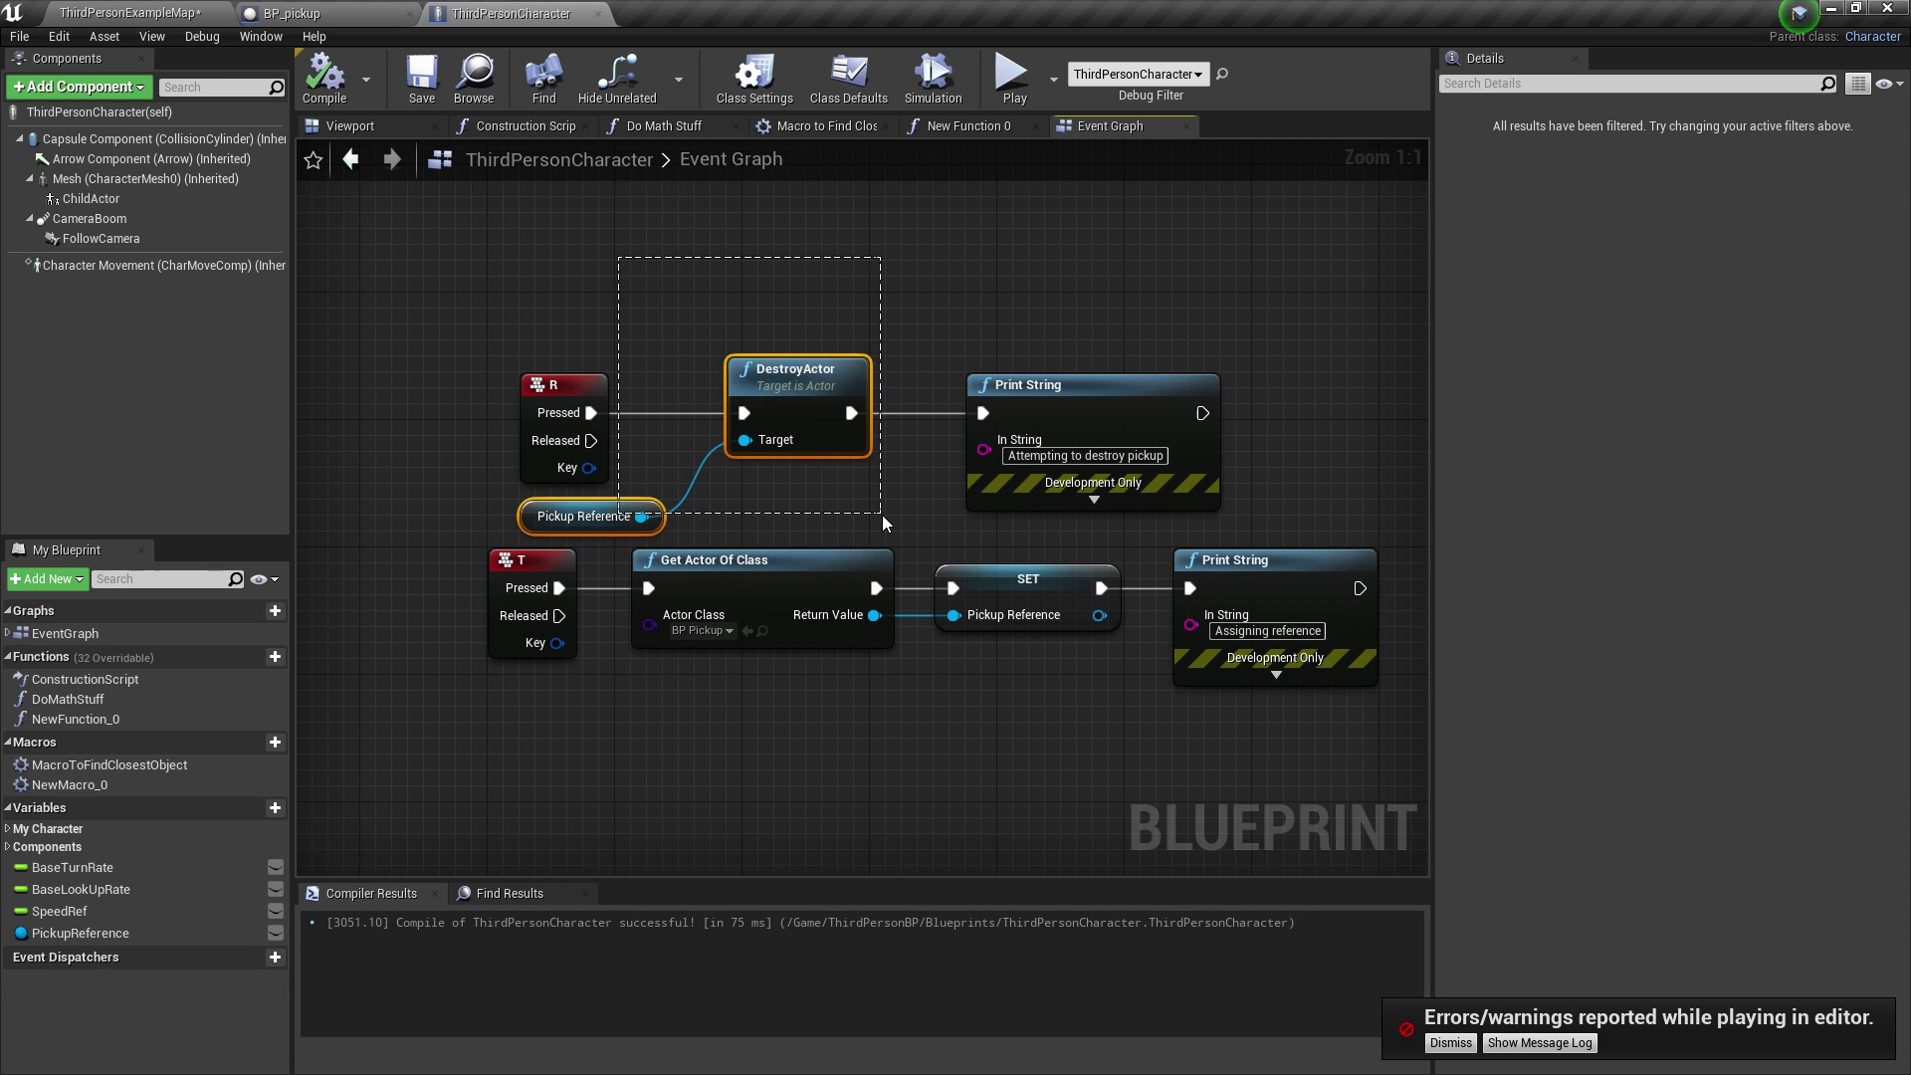
{"action": "left_click_drag", "start_coordinate": [725, 356], "coordinate": [882, 515]}
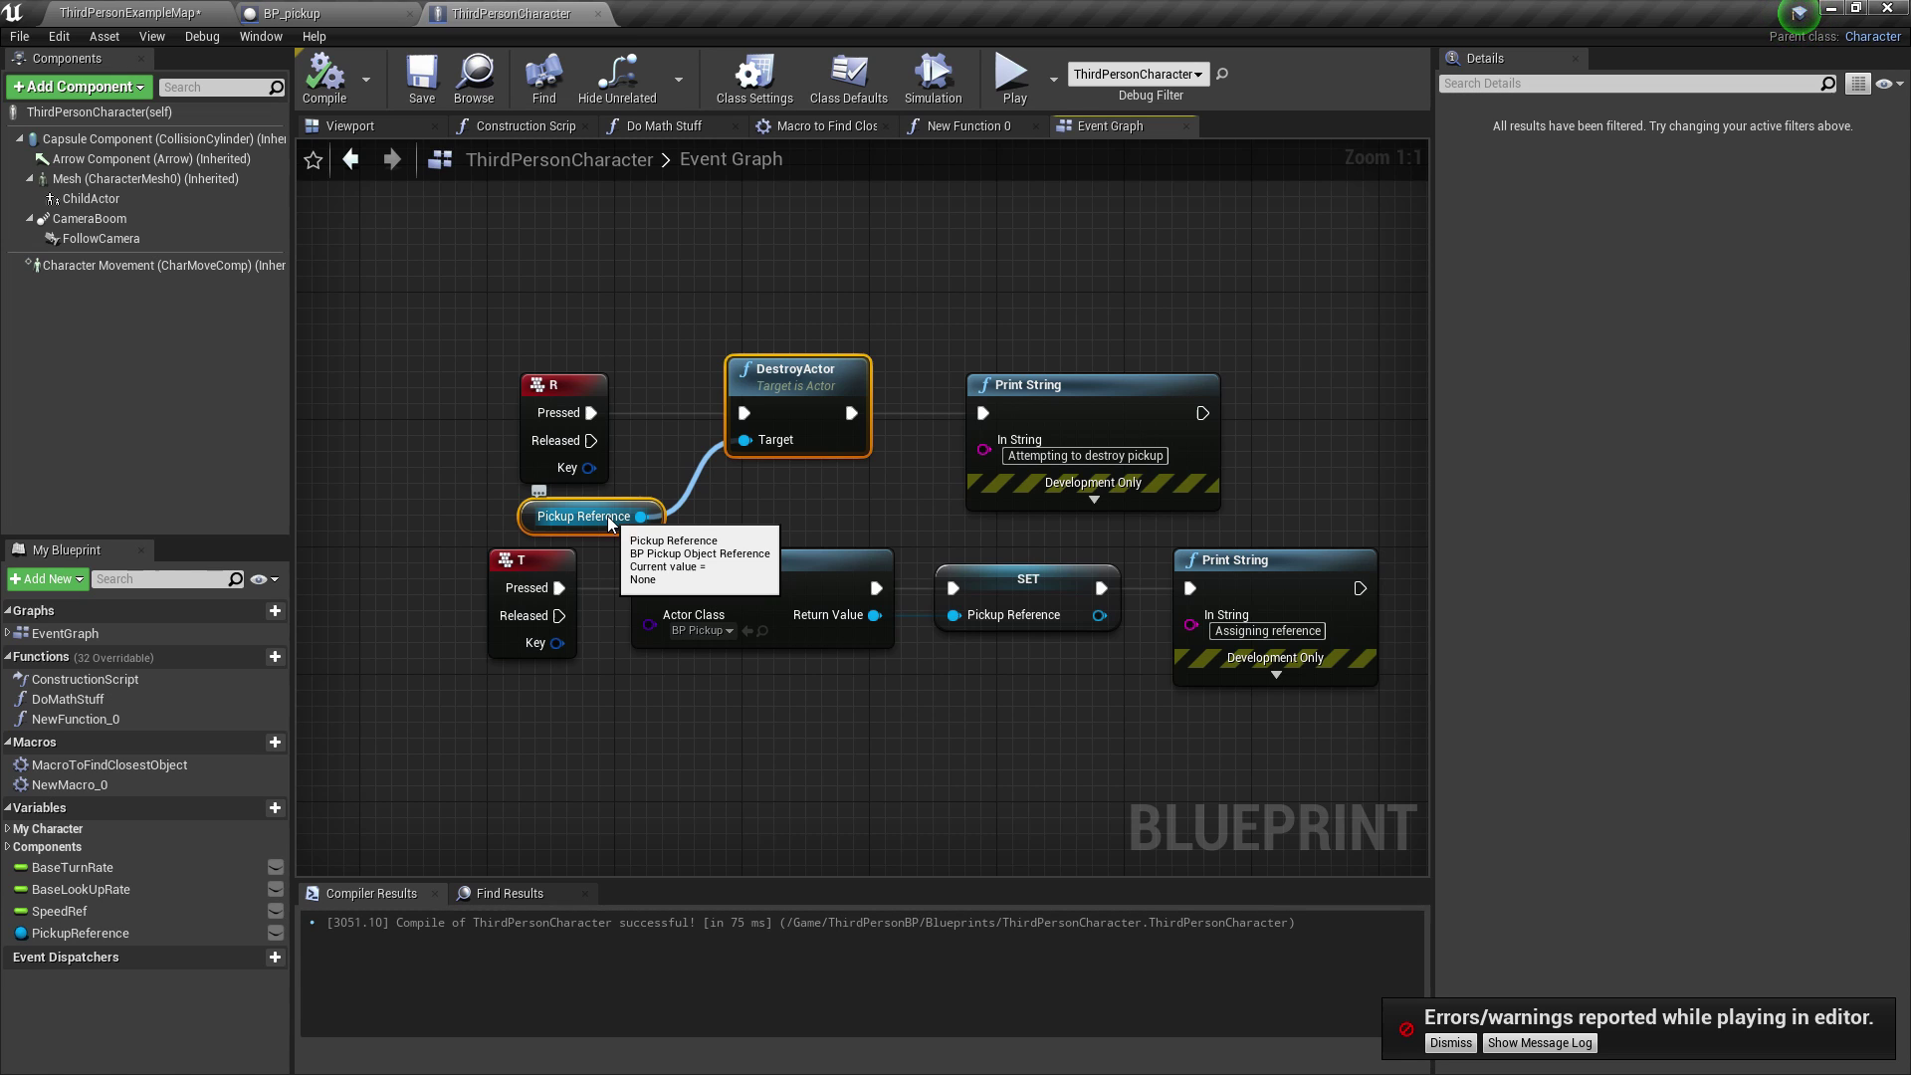
{"action": "left_click", "coordinate": [1450, 1042]}
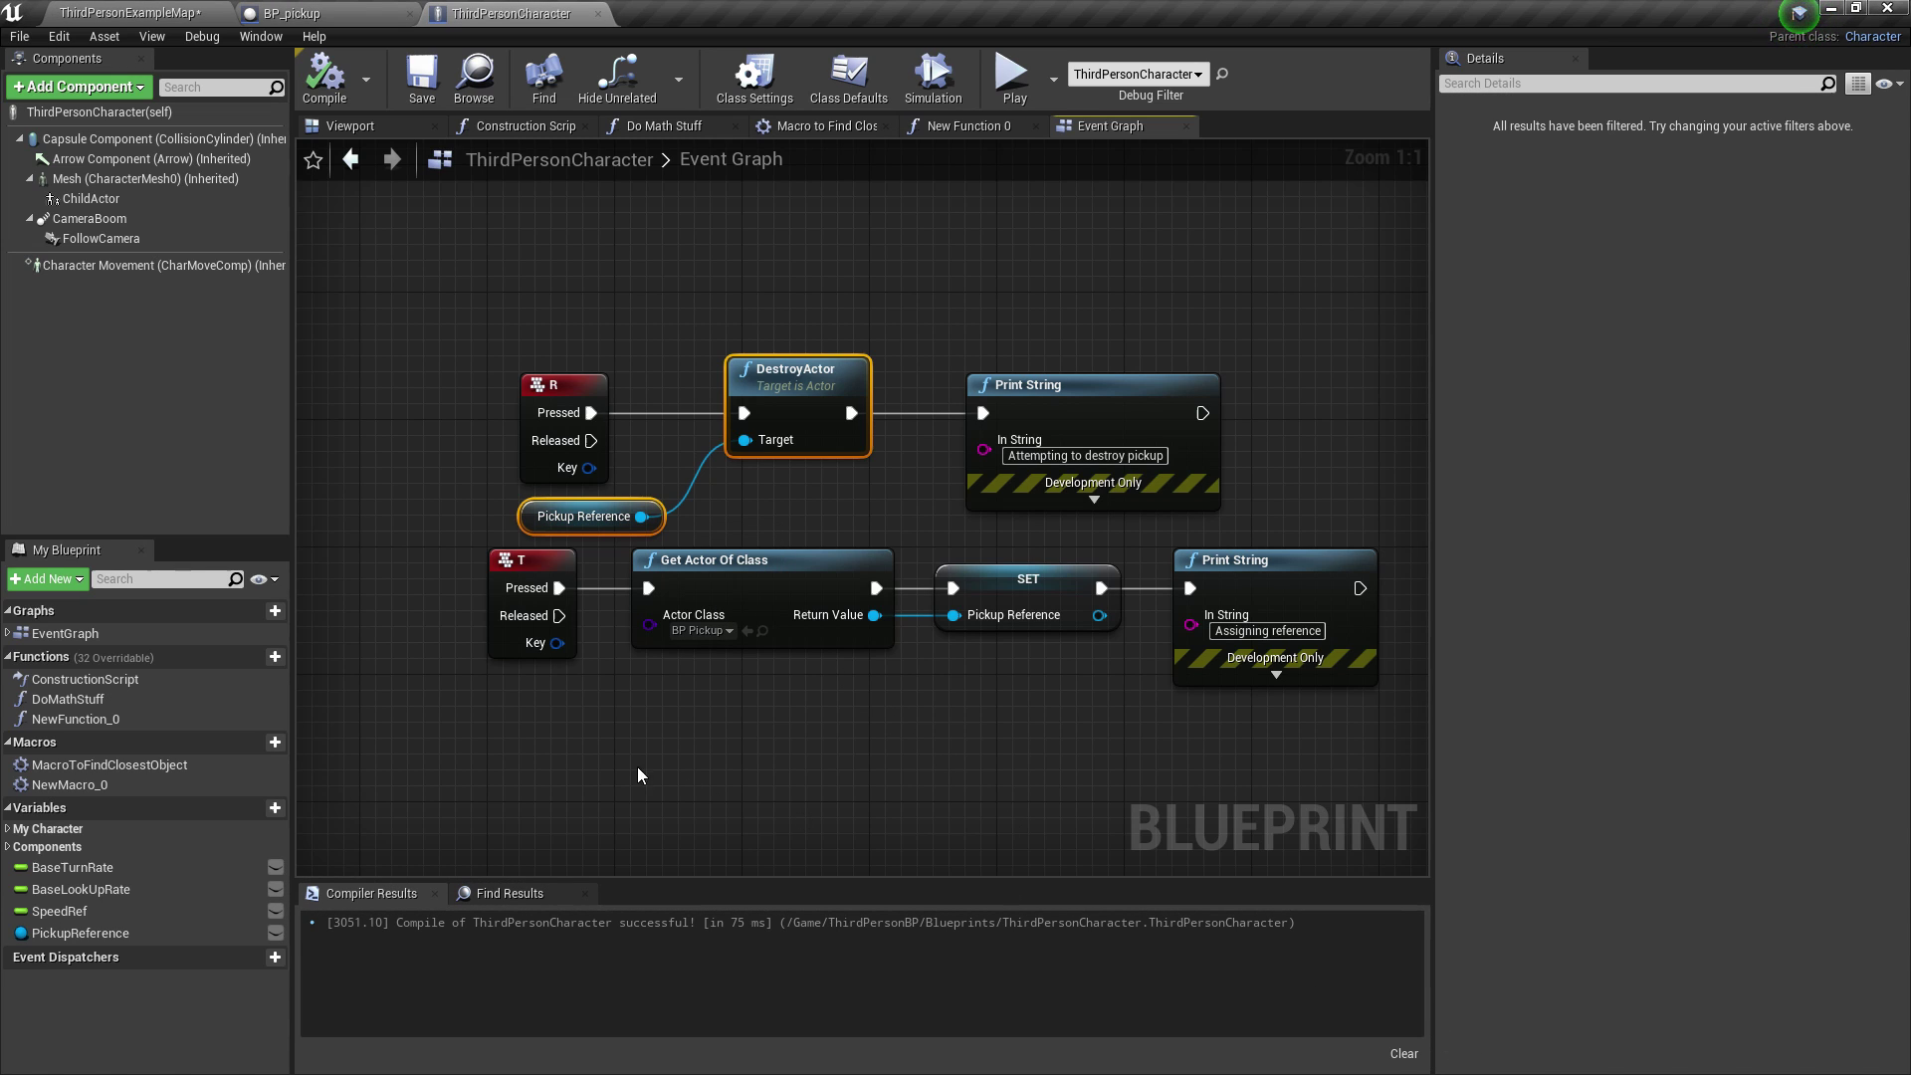
{"action": "right_click_drag", "start_coordinate": [637, 766], "coordinate": [665, 590]}
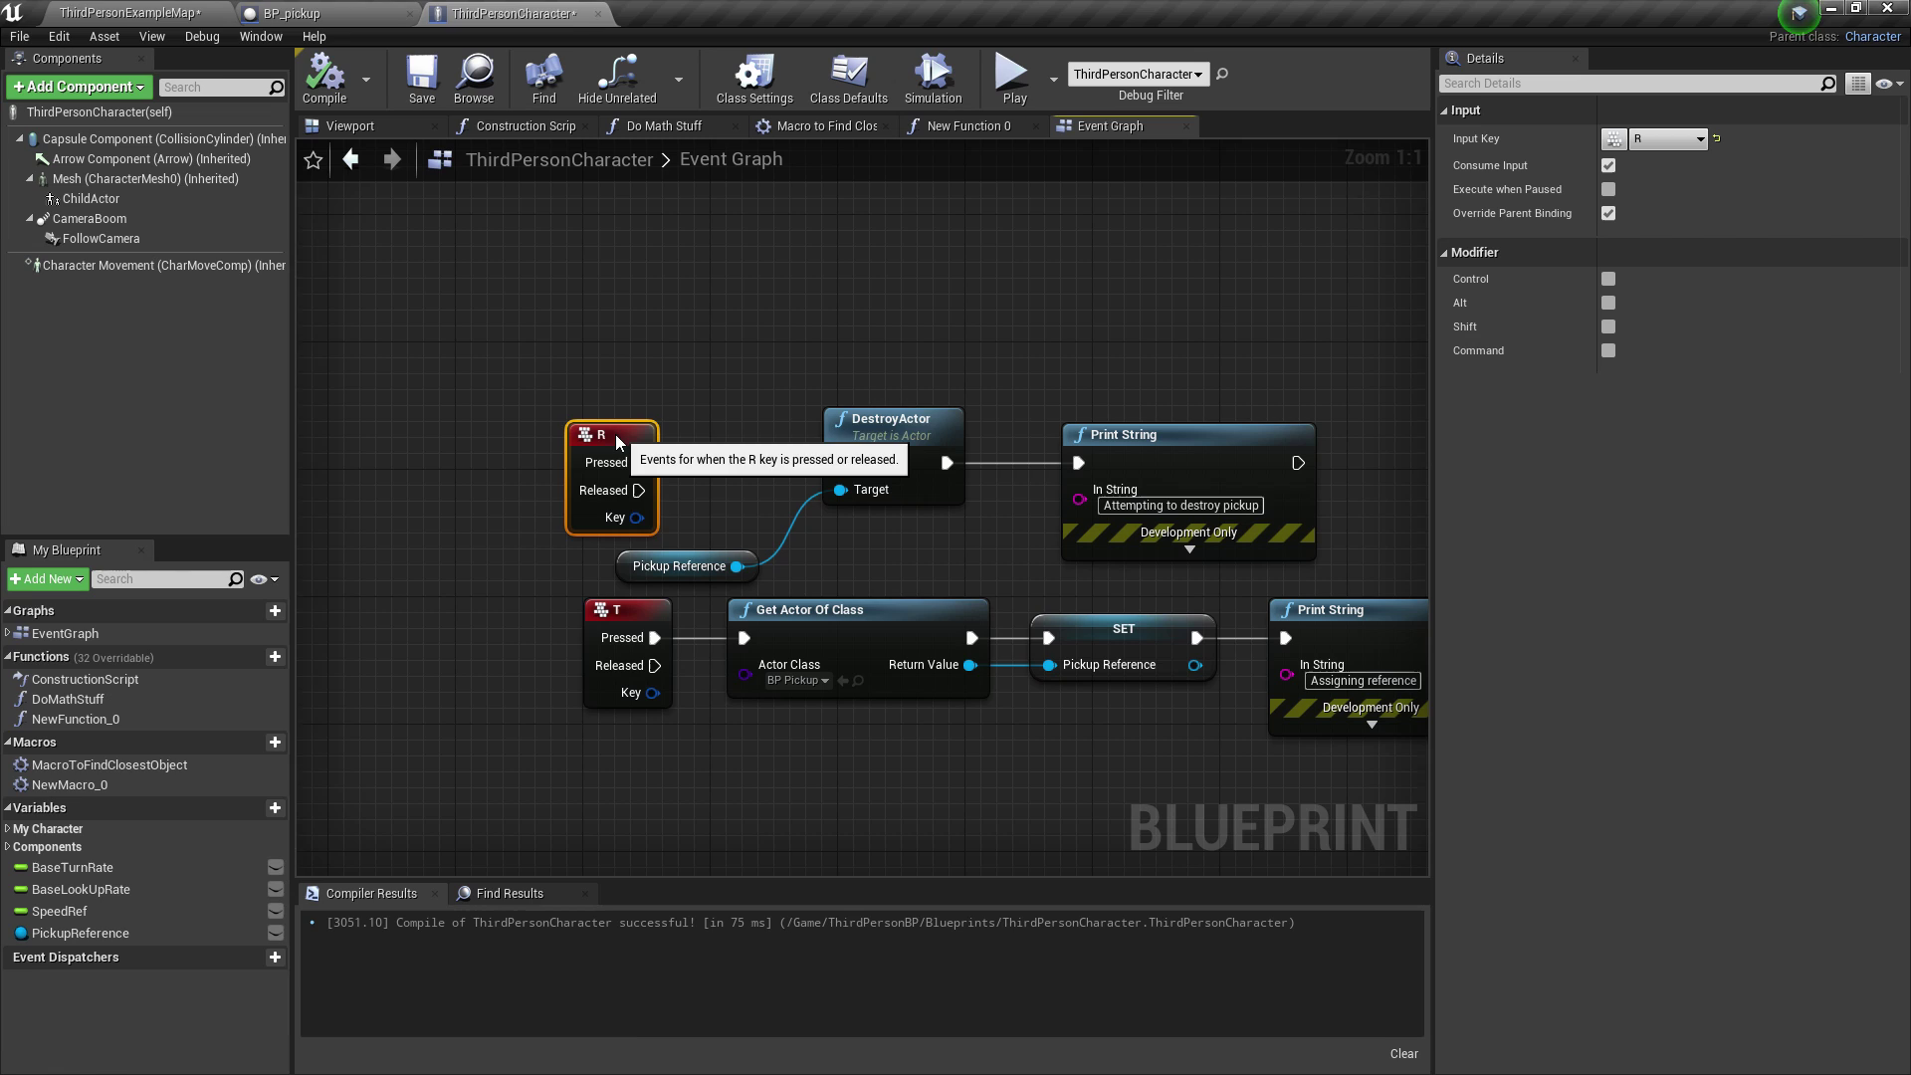
Step: Add an Is Valid node after the R key event, making room for it
{"action": "left_click_drag", "start_coordinate": [665, 434], "coordinate": [536, 435]}
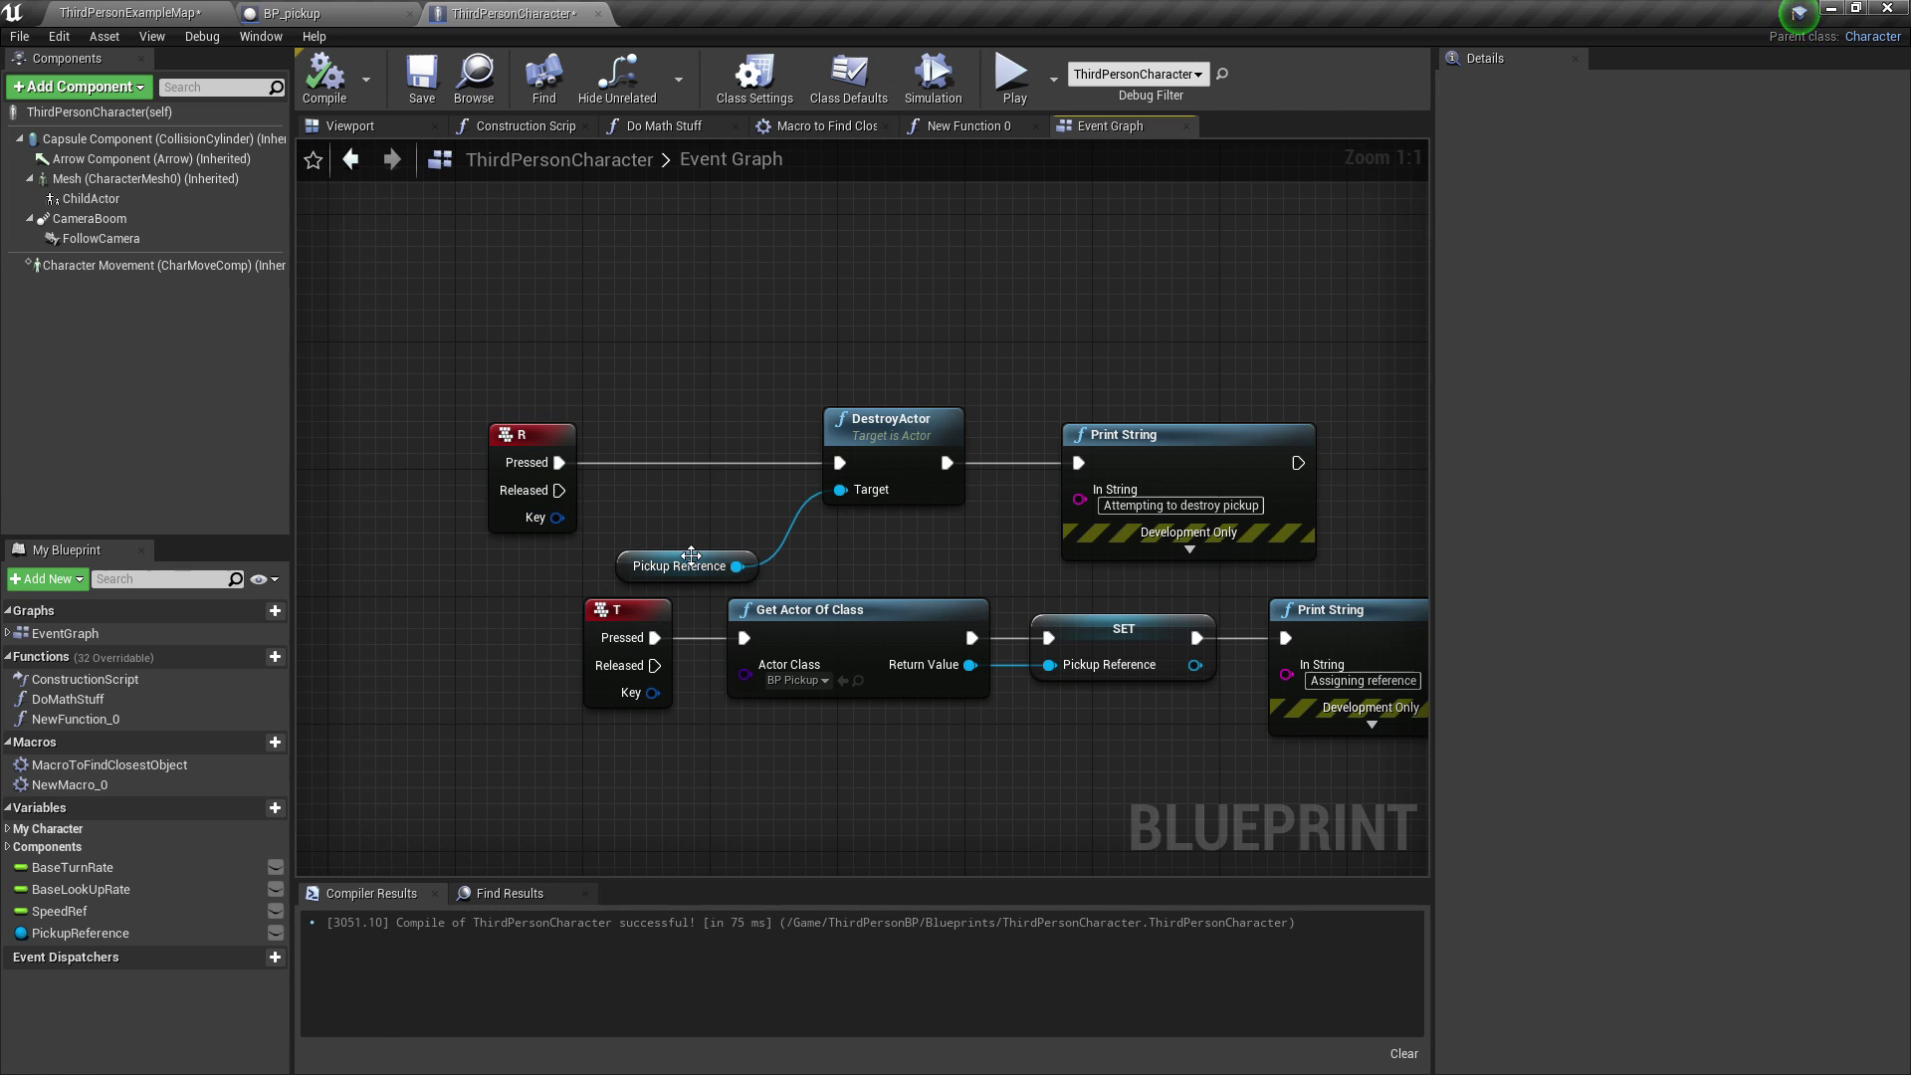
{"action": "left_click_drag", "start_coordinate": [698, 565], "coordinate": [664, 562]}
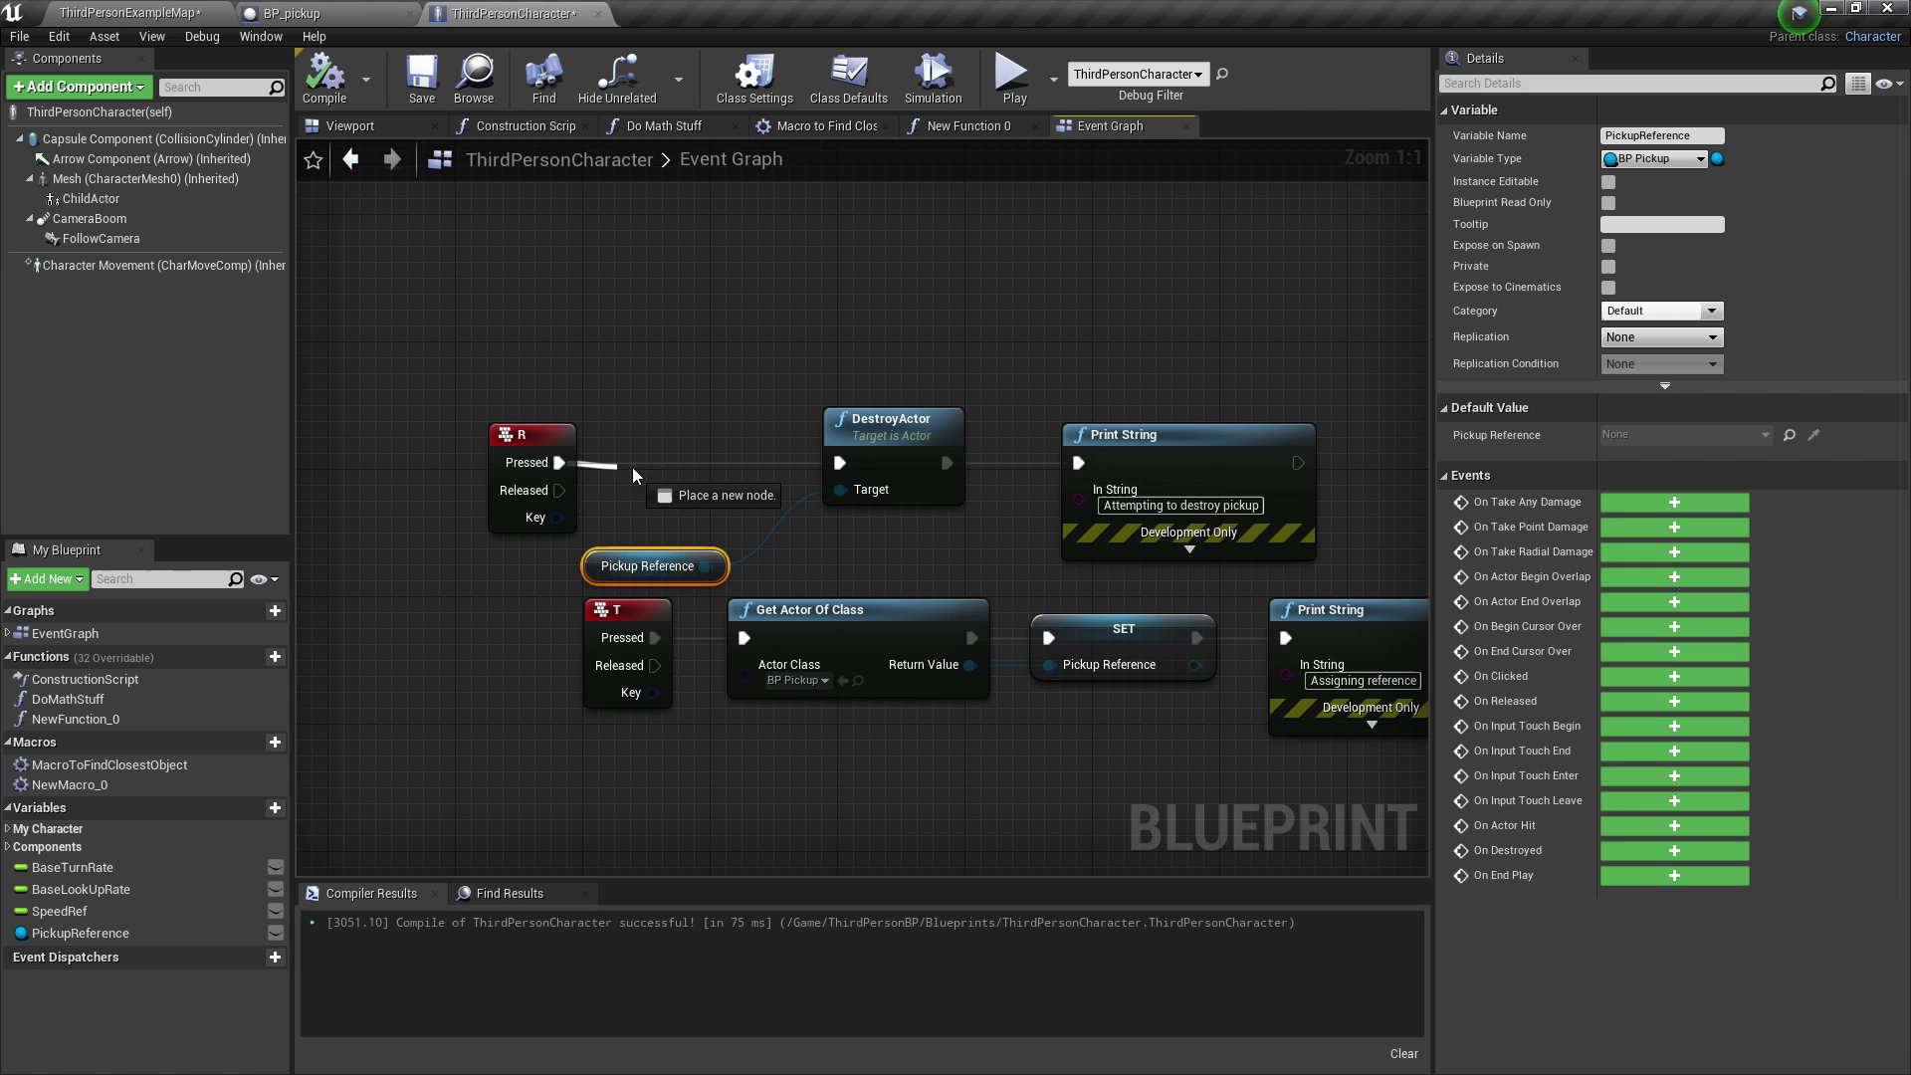
{"action": "left_click_drag", "start_coordinate": [558, 462], "coordinate": [600, 458]}
{"action": "type", "text": "valid"}
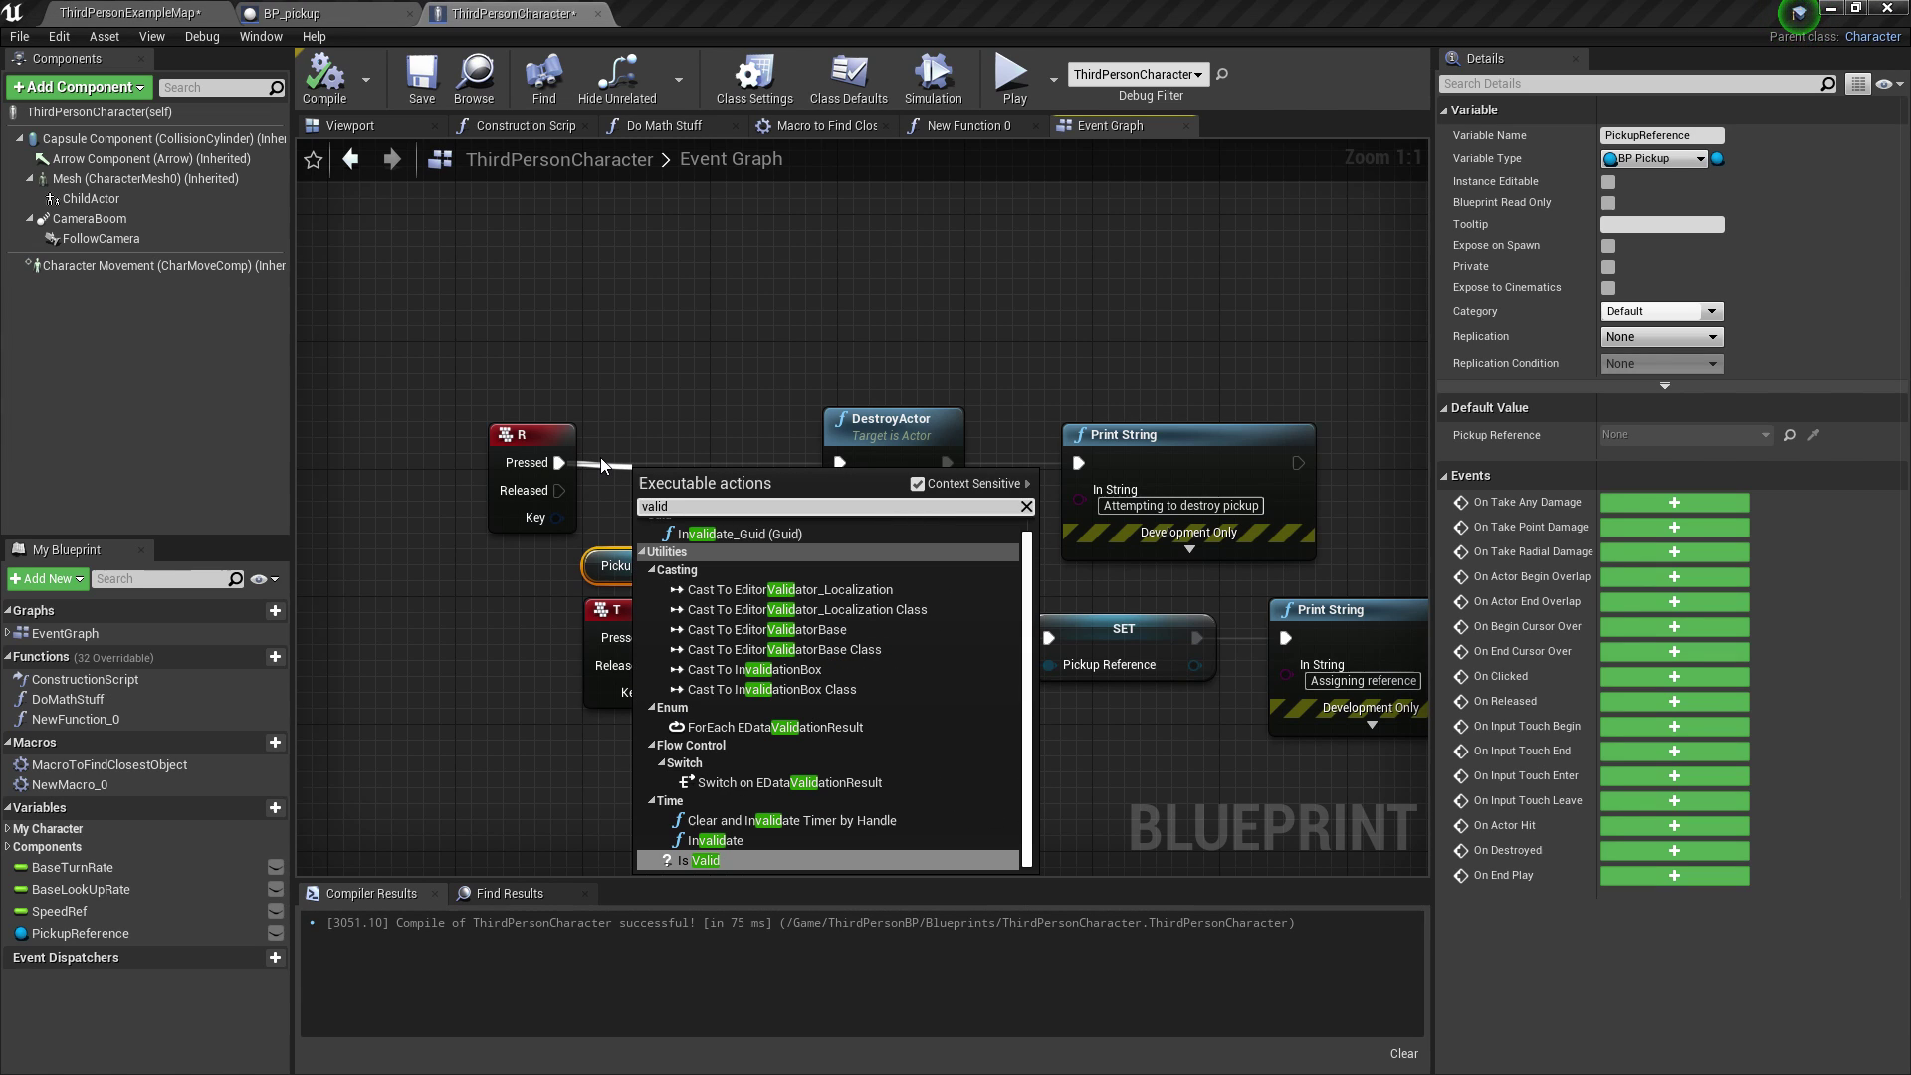
{"action": "key", "text": "Return"}
{"action": "left_click_drag", "start_coordinate": [704, 478], "coordinate": [676, 432]}
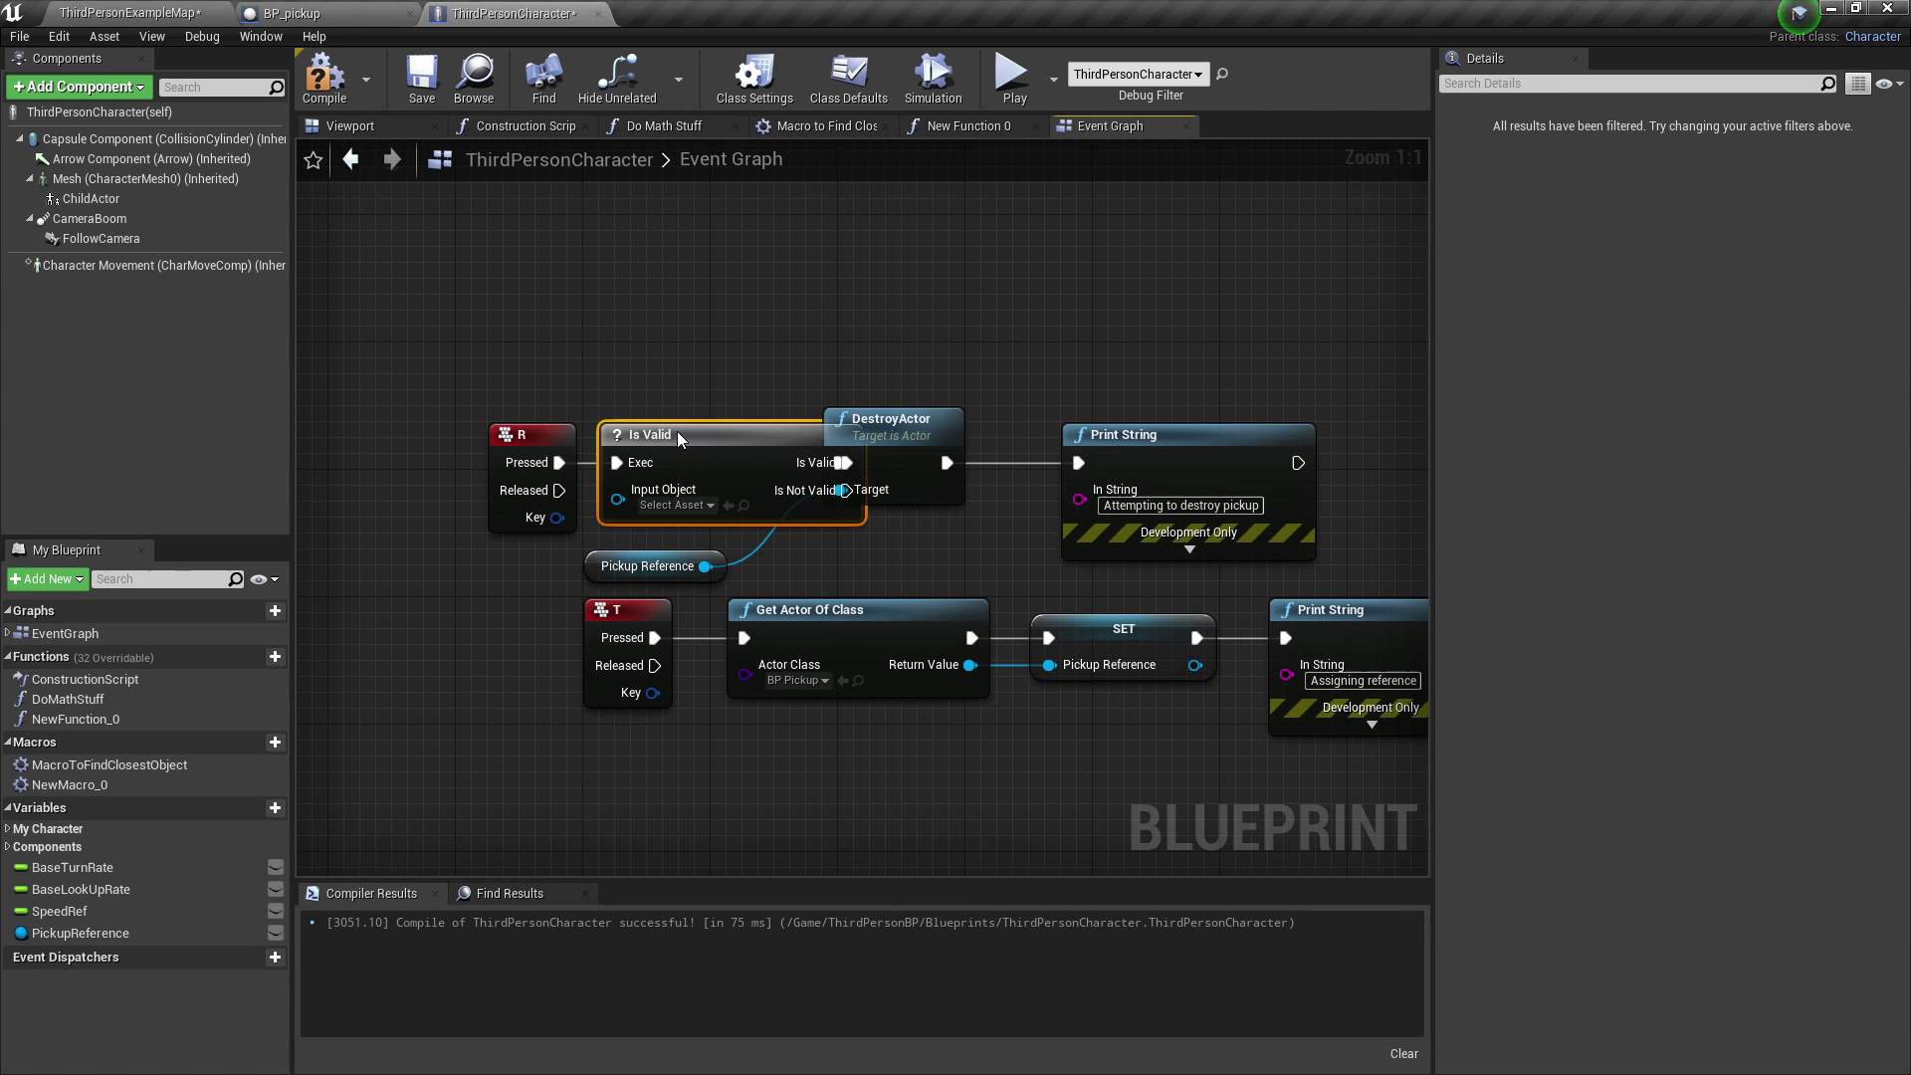
{"action": "left_click_drag", "start_coordinate": [480, 354], "coordinate": [613, 448]}
{"action": "left_click_drag", "start_coordinate": [740, 422], "coordinate": [628, 423]}
Step: Wire Pickup Reference into the Is Valid input and tidy the getter's position
{"action": "right_click_drag", "start_coordinate": [738, 334], "coordinate": [863, 312]}
{"action": "left_click_drag", "start_coordinate": [832, 530], "coordinate": [631, 452]}
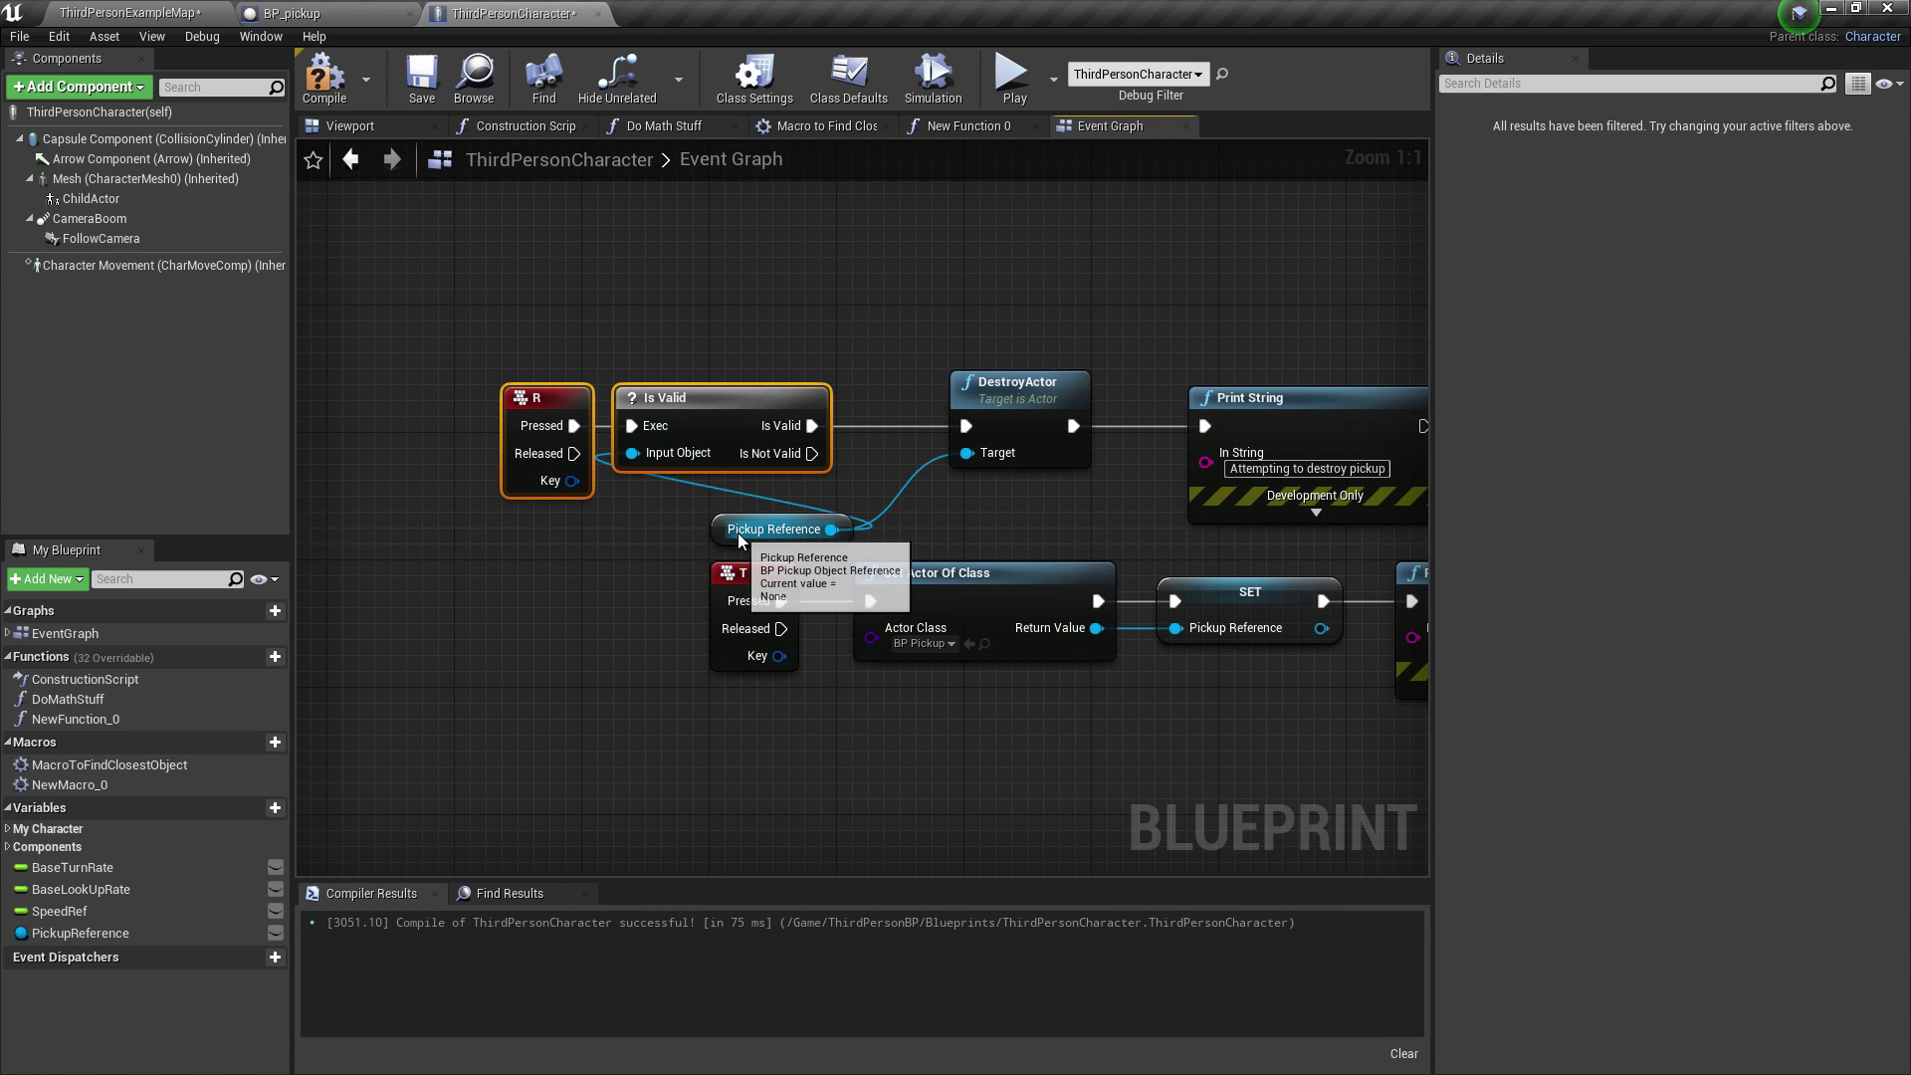
{"action": "left_click_drag", "start_coordinate": [739, 532], "coordinate": [630, 547]}
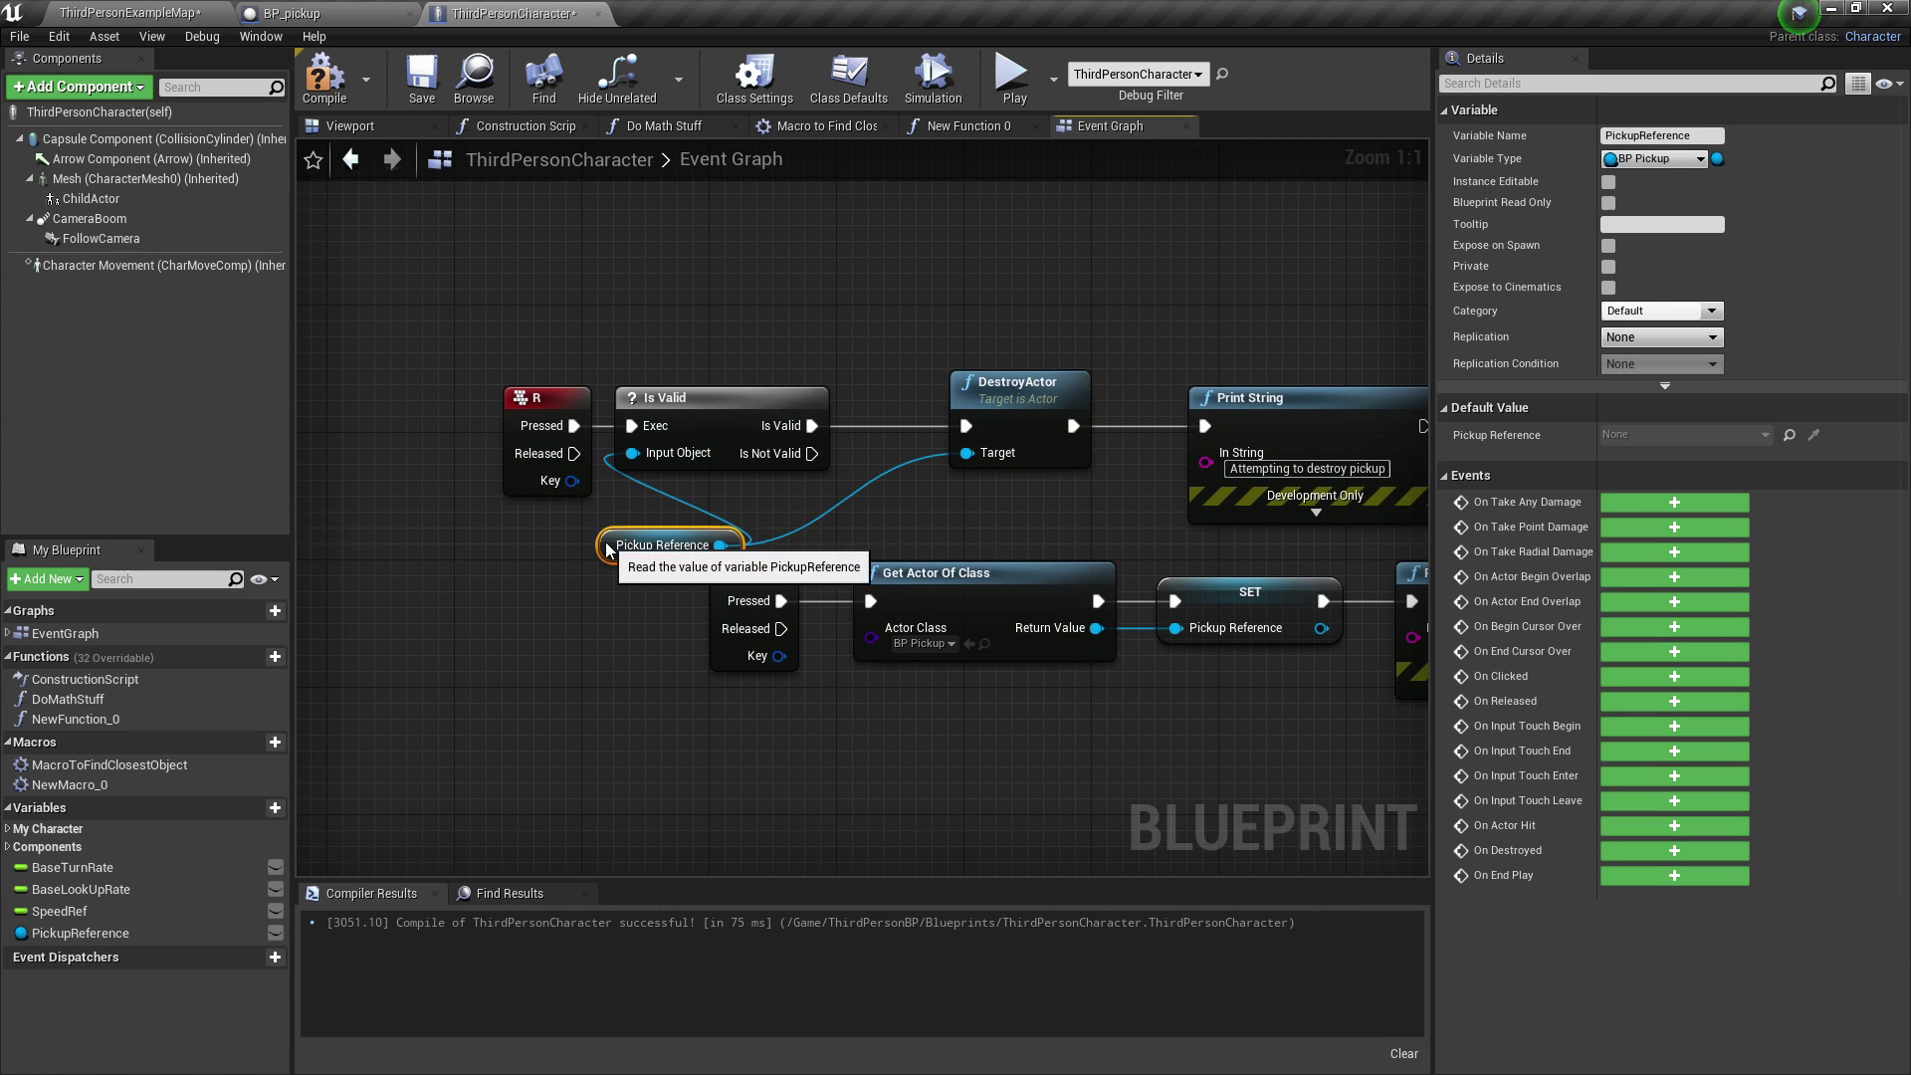
{"action": "left_click", "coordinate": [989, 448]}
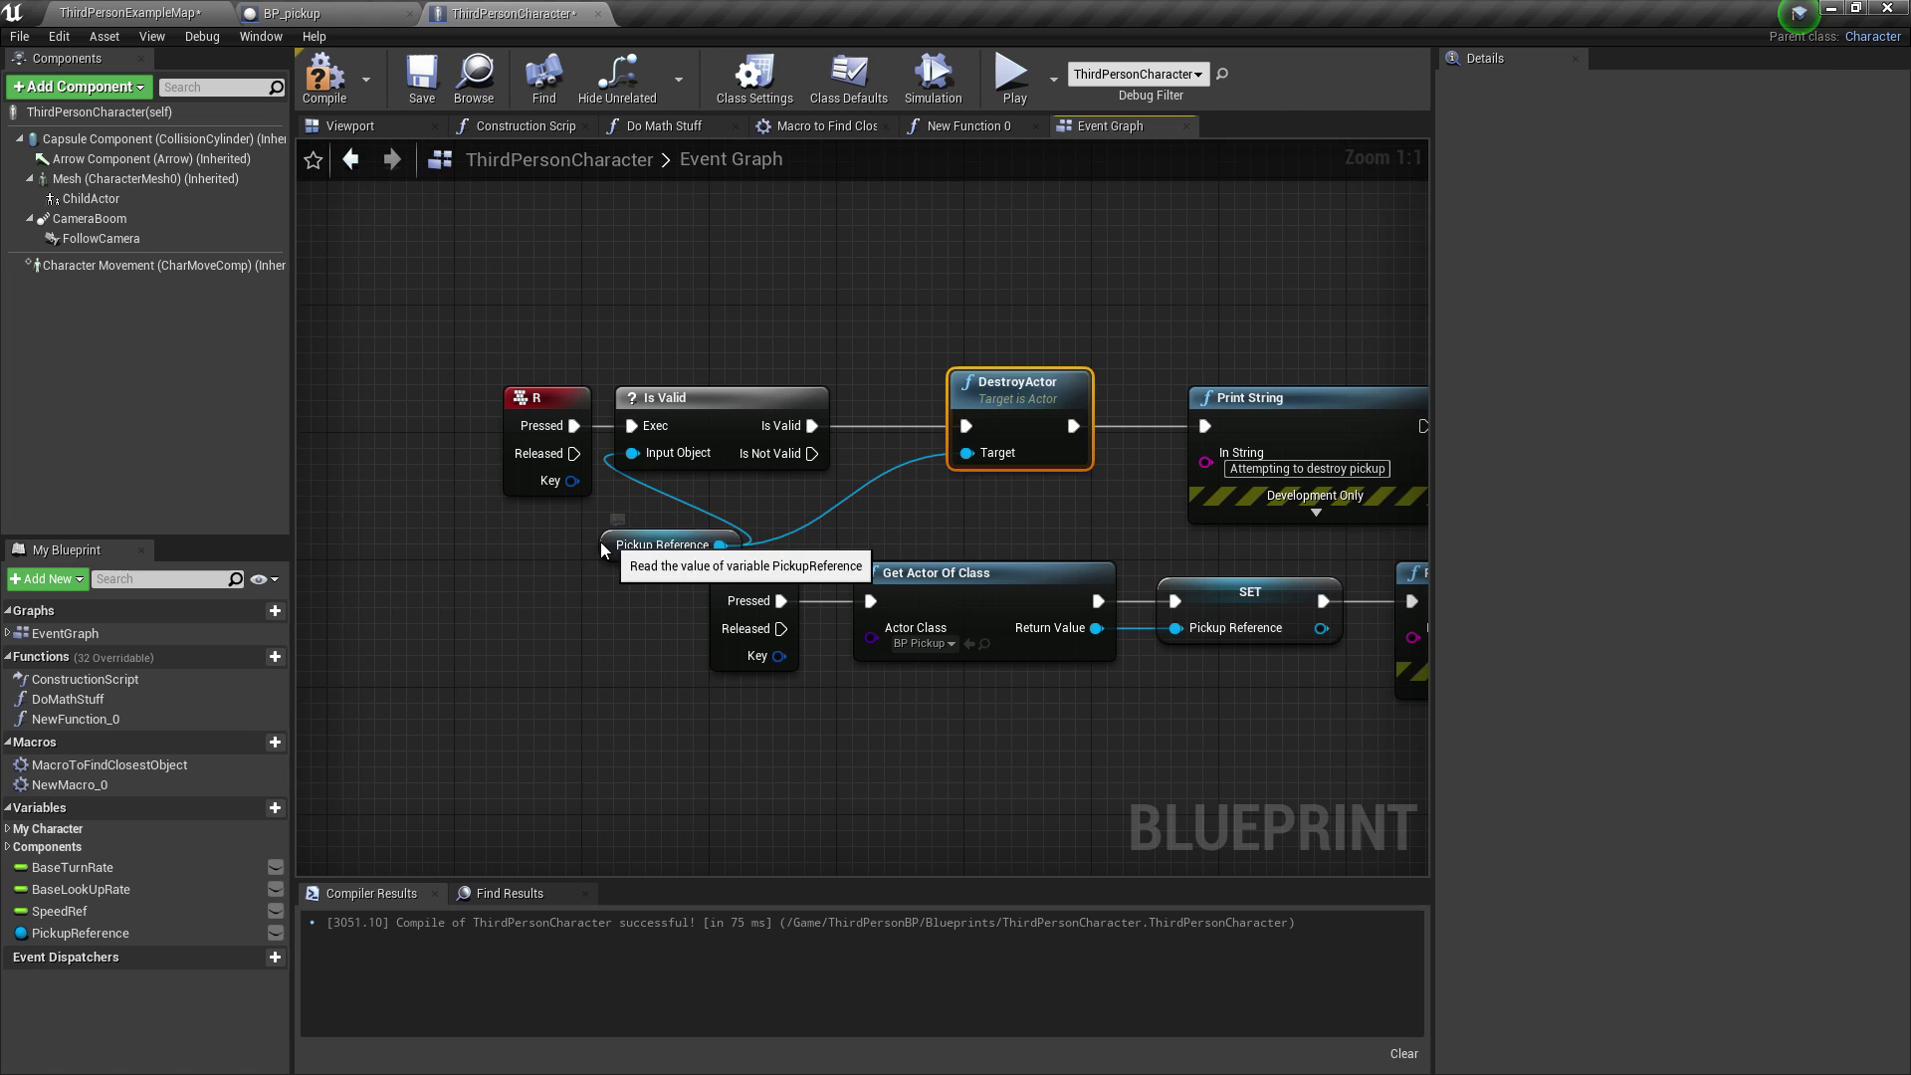
{"action": "left_click_drag", "start_coordinate": [602, 549], "coordinate": [518, 554]}
{"action": "left_click_drag", "start_coordinate": [665, 303], "coordinate": [796, 428]}
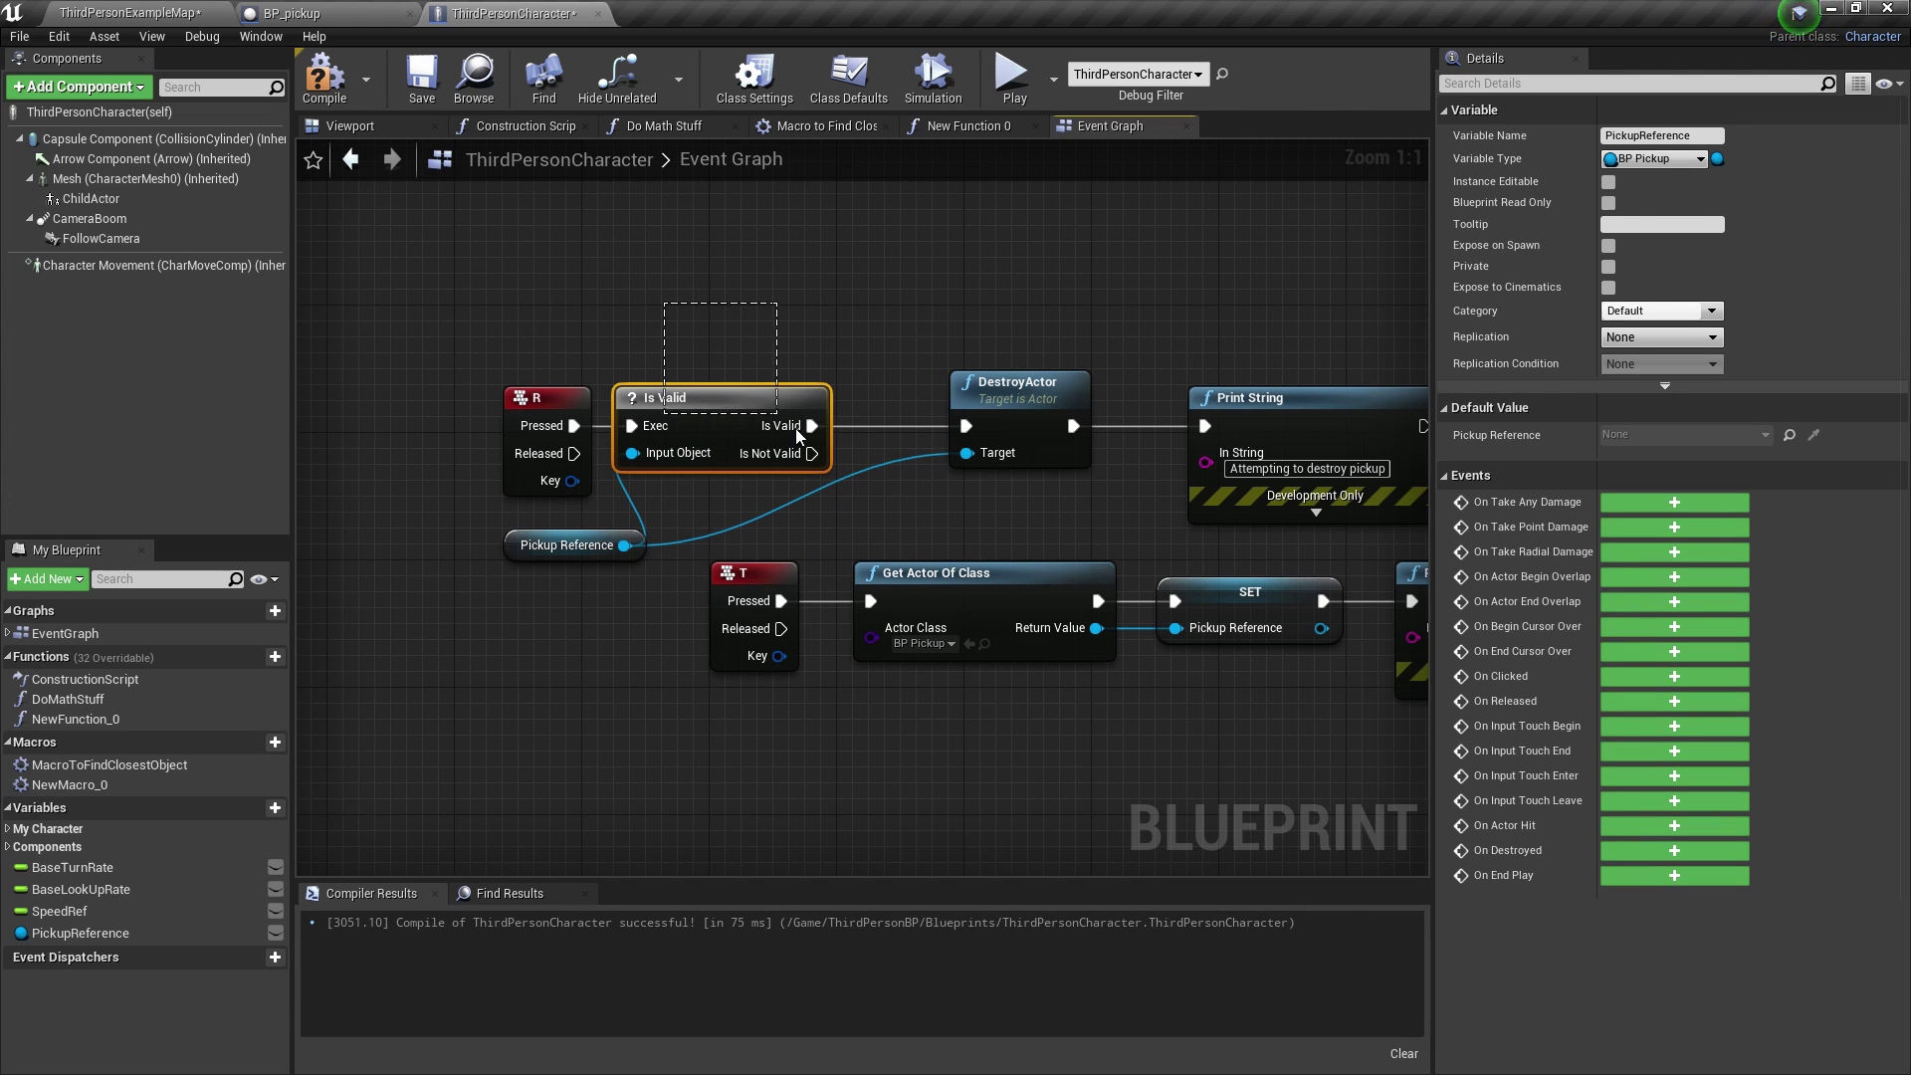
{"action": "left_click", "coordinate": [580, 545]}
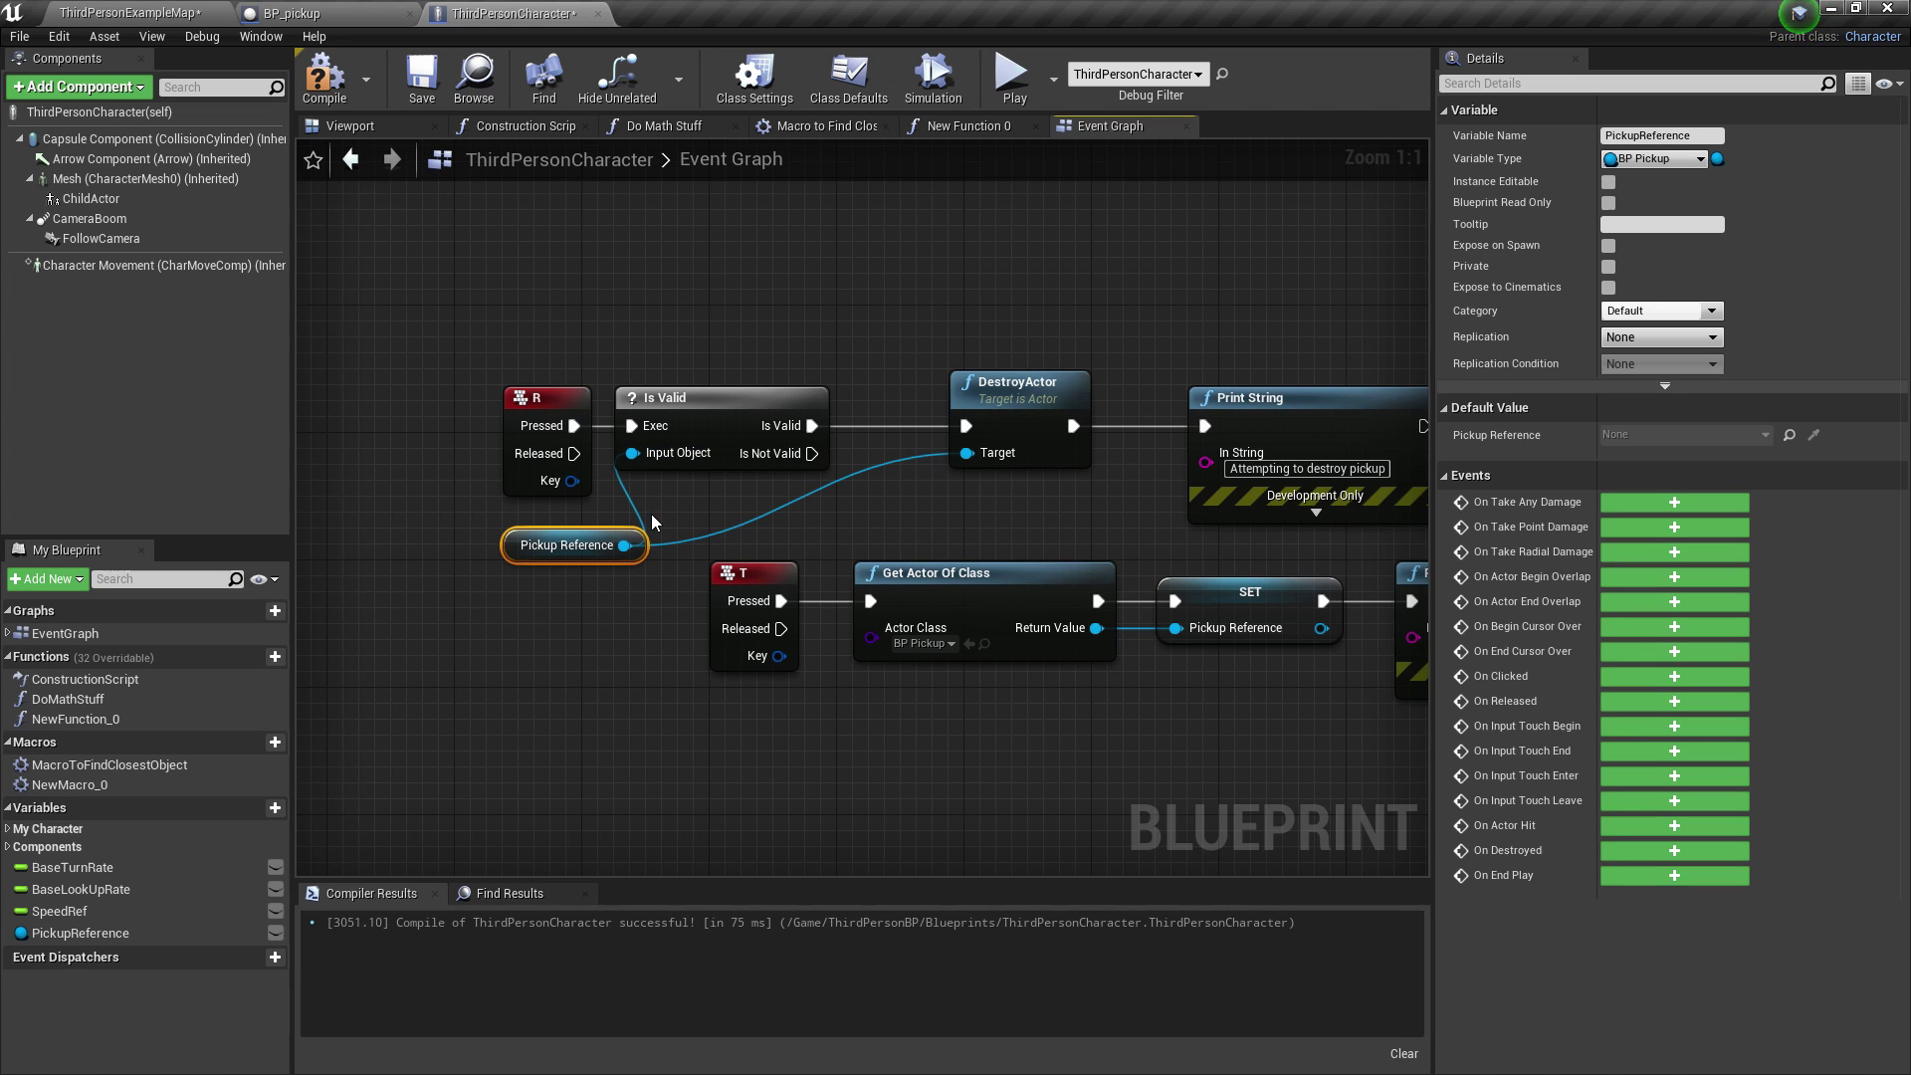
Step: Convert Pickup Reference to a Validated Get and delete the redundant Is Valid node
{"action": "left_click_drag", "start_coordinate": [598, 545], "coordinate": [726, 514]}
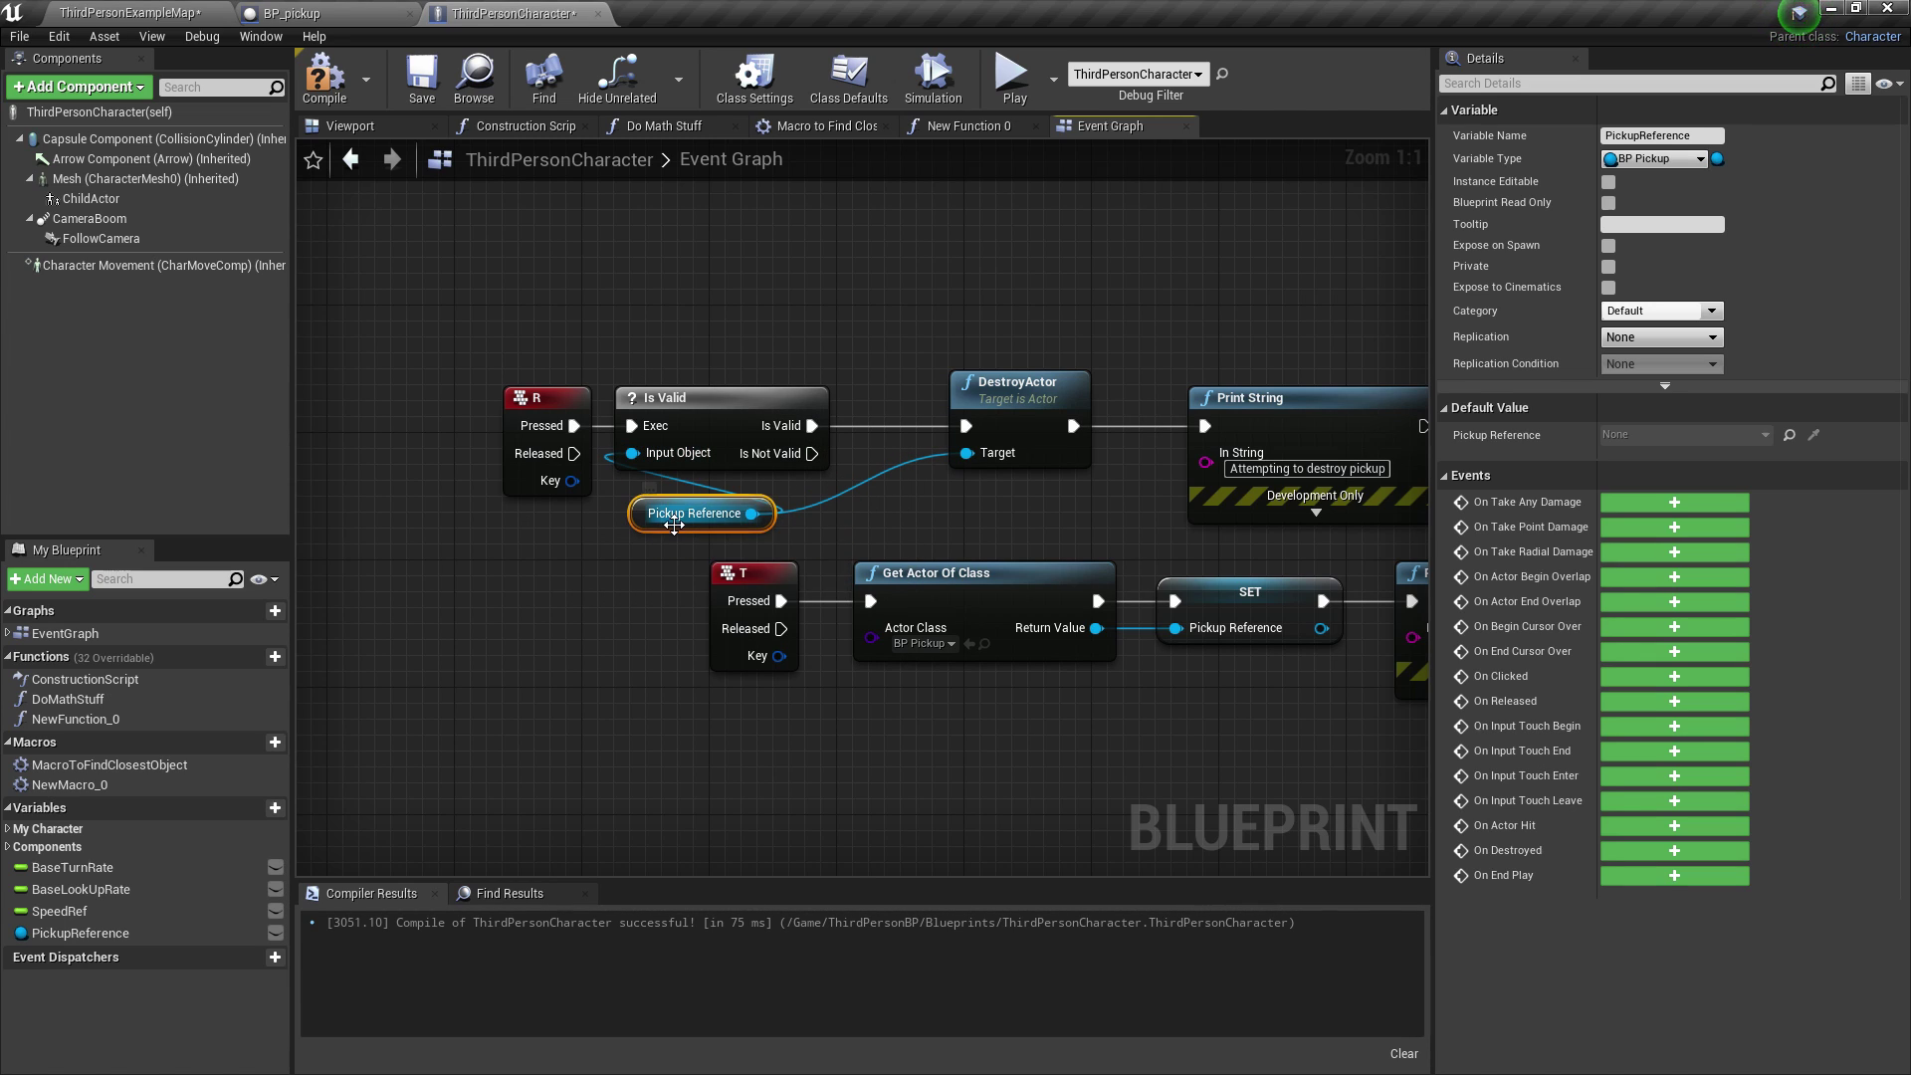
{"action": "right_click", "coordinate": [675, 524]}
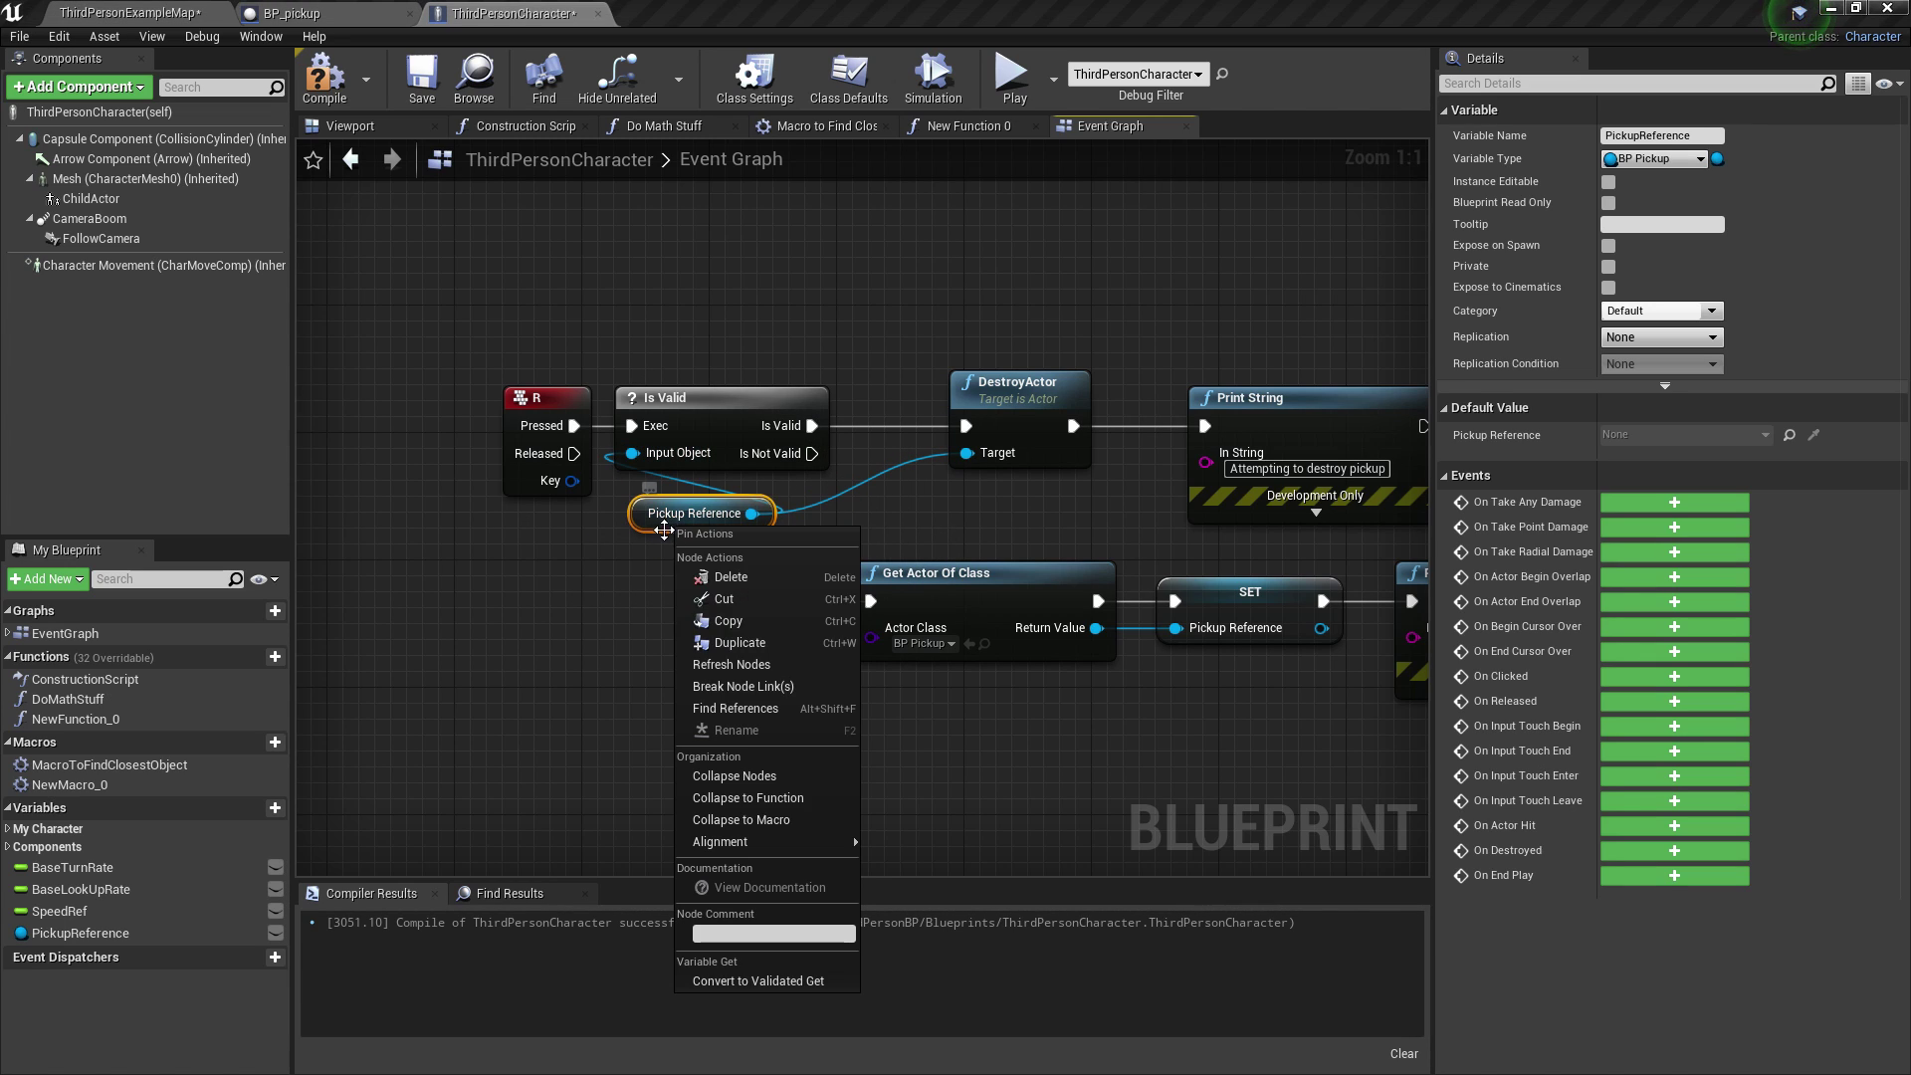
{"action": "left_click", "coordinate": [800, 983]}
{"action": "left_click", "coordinate": [703, 398]}
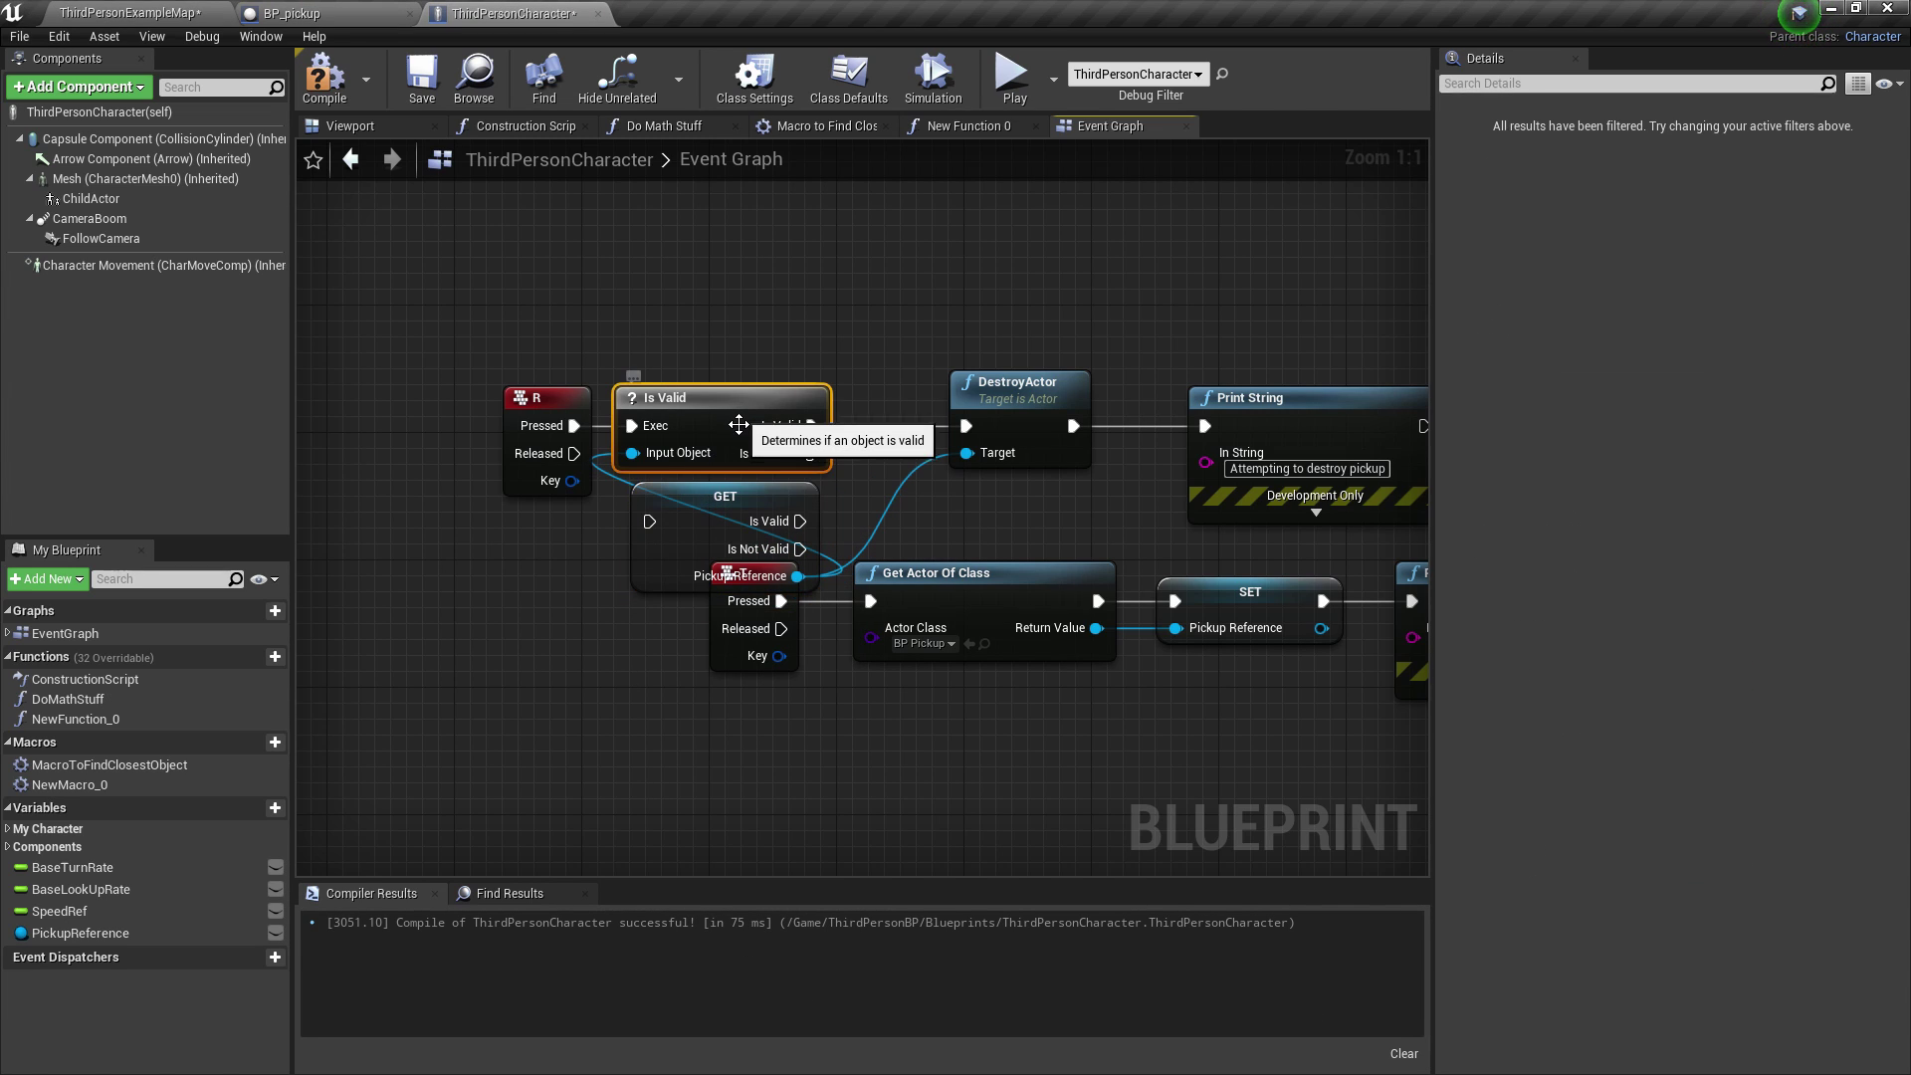
{"action": "key", "text": "Delete"}
Step: Wire R Pressed into the GET, its Is Valid output into DestroyActor, and compile
{"action": "left_click_drag", "start_coordinate": [717, 515], "coordinate": [730, 406]}
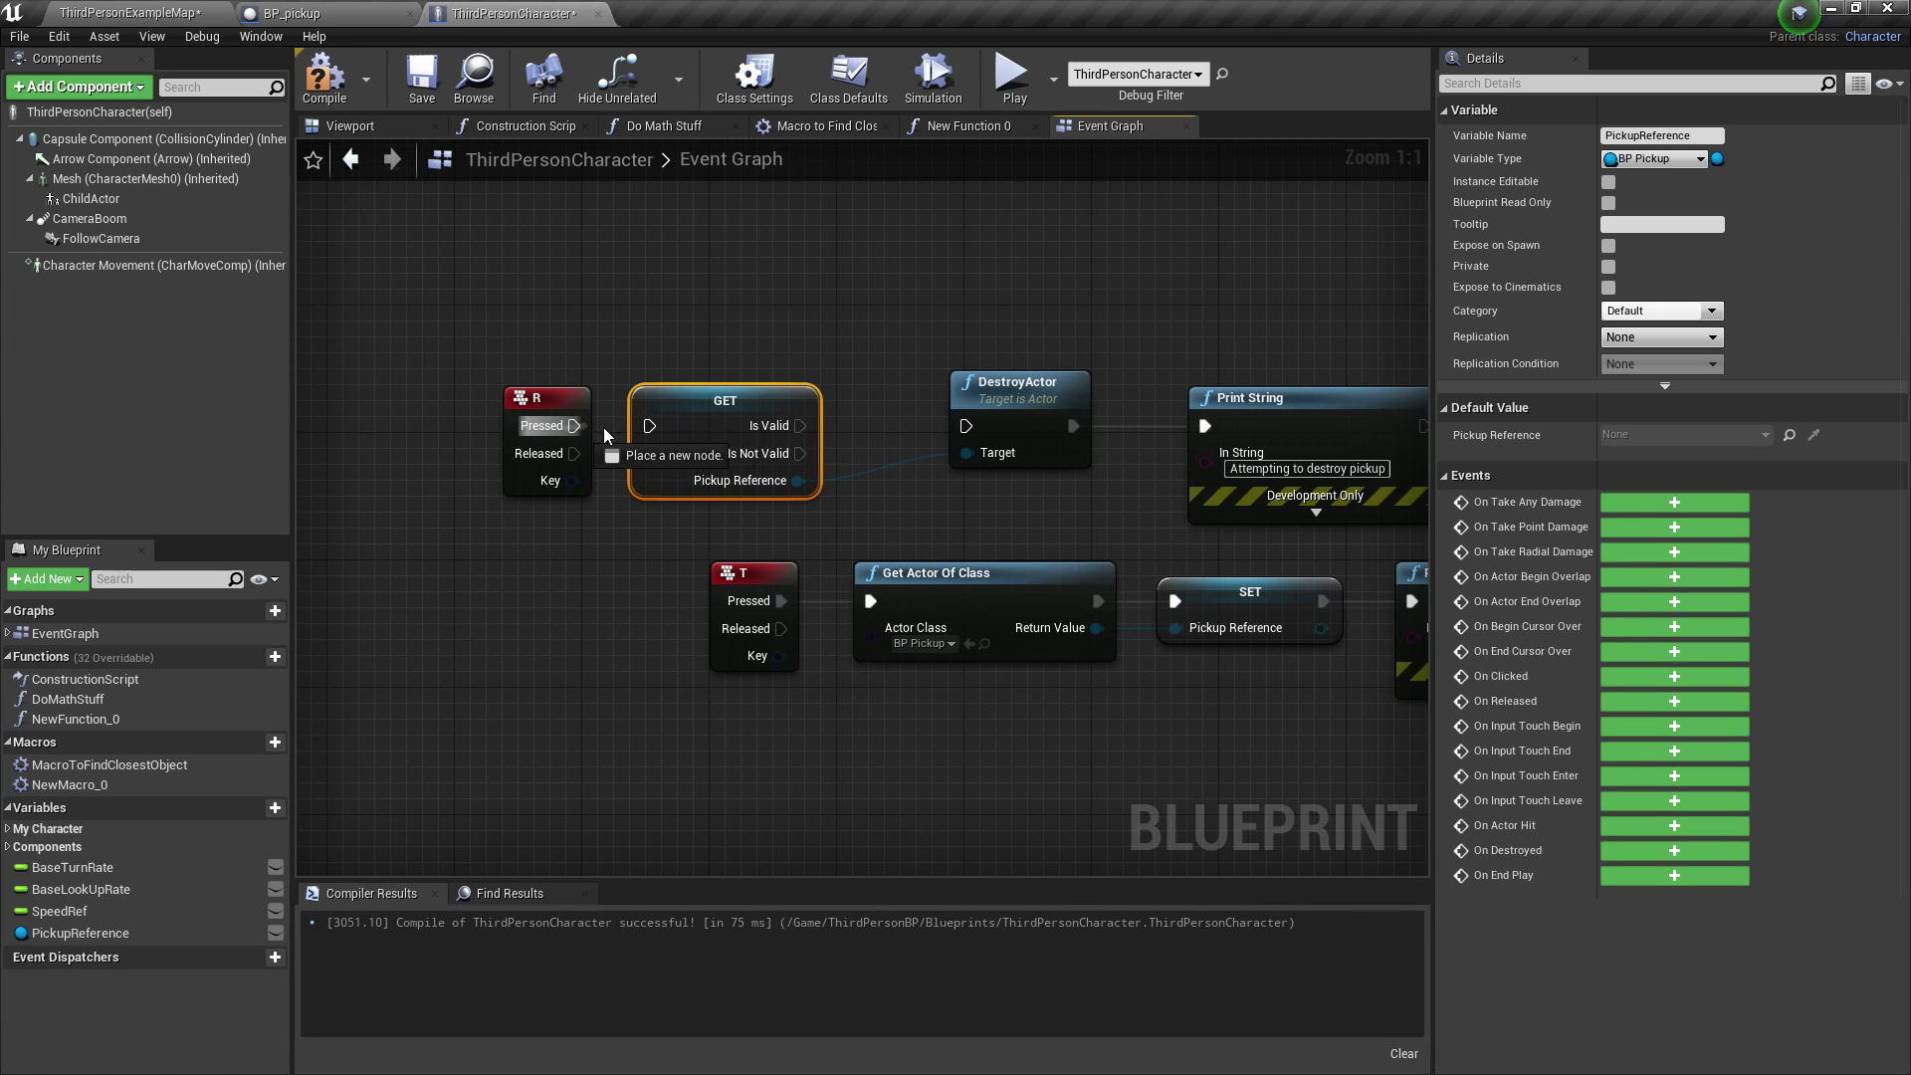
{"action": "left_click_drag", "start_coordinate": [573, 425], "coordinate": [646, 425]}
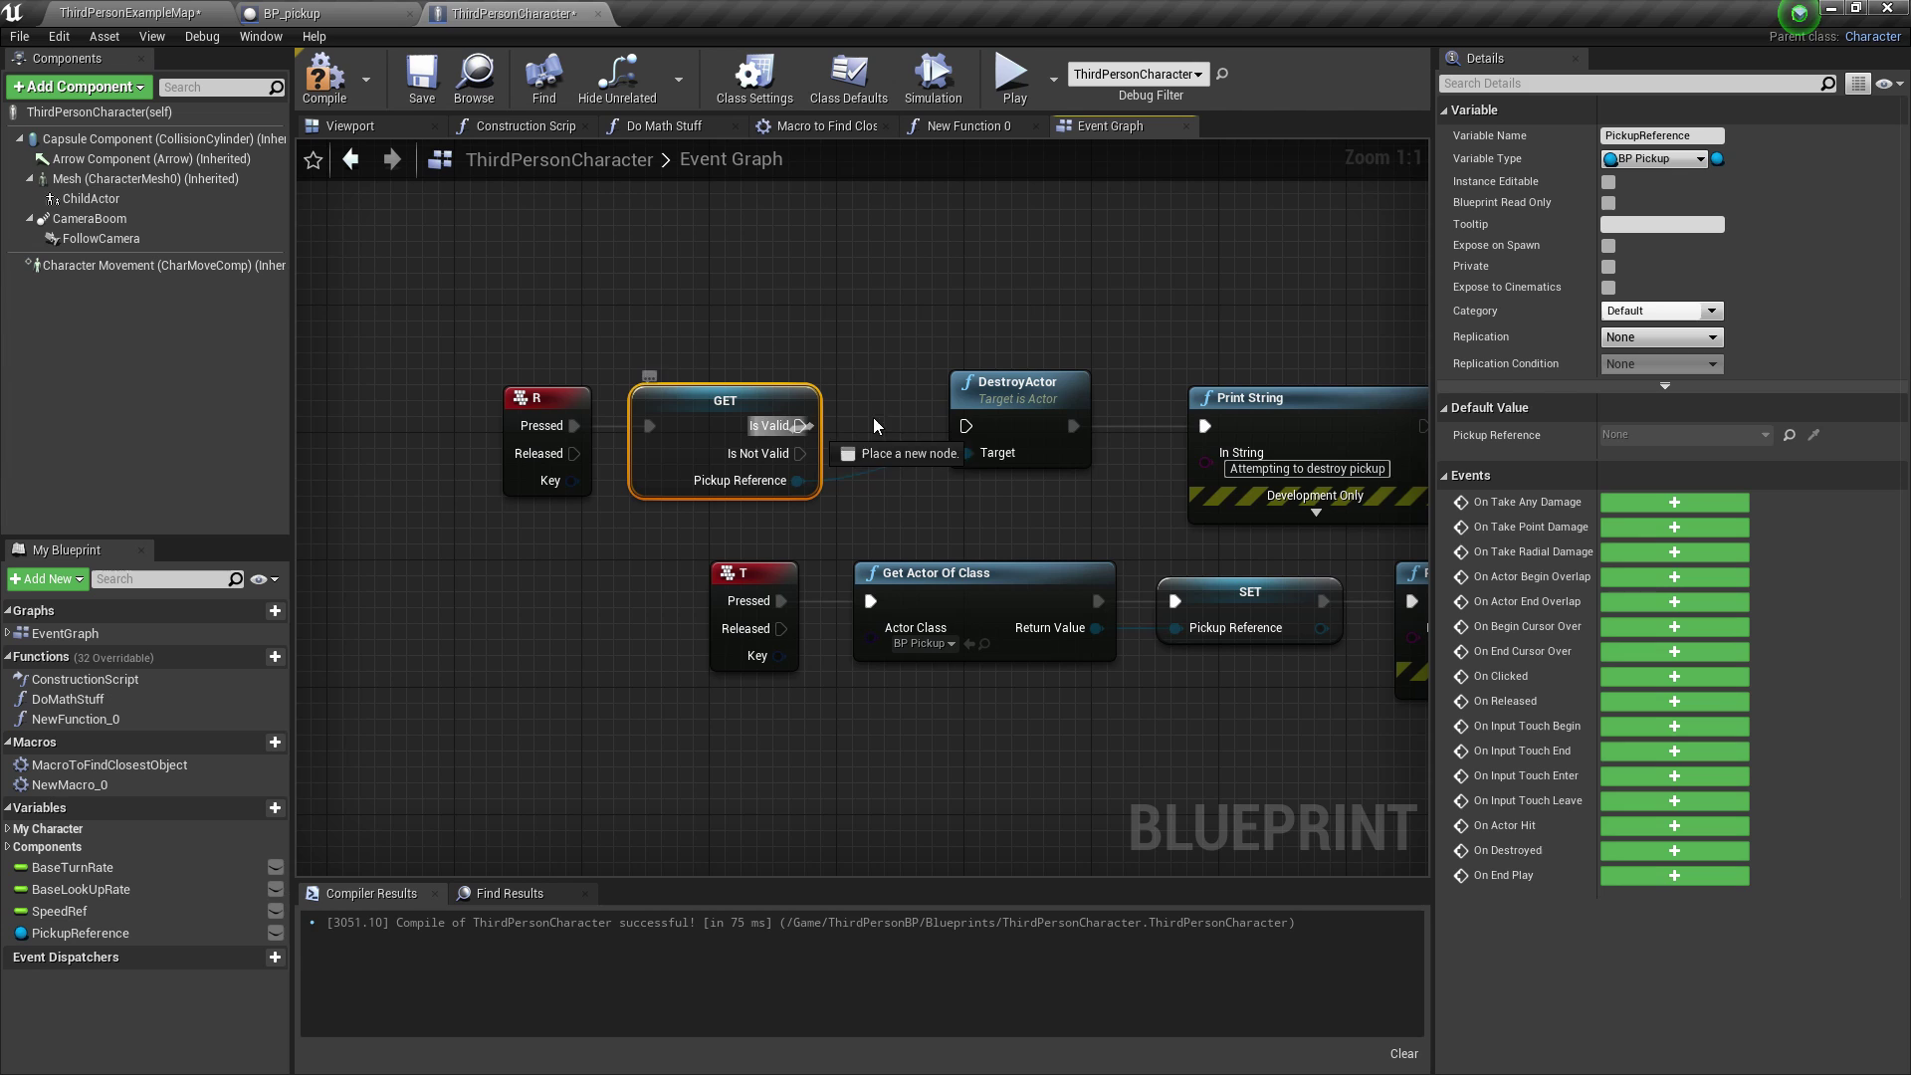
{"action": "left_click_drag", "start_coordinate": [801, 425], "coordinate": [967, 426]}
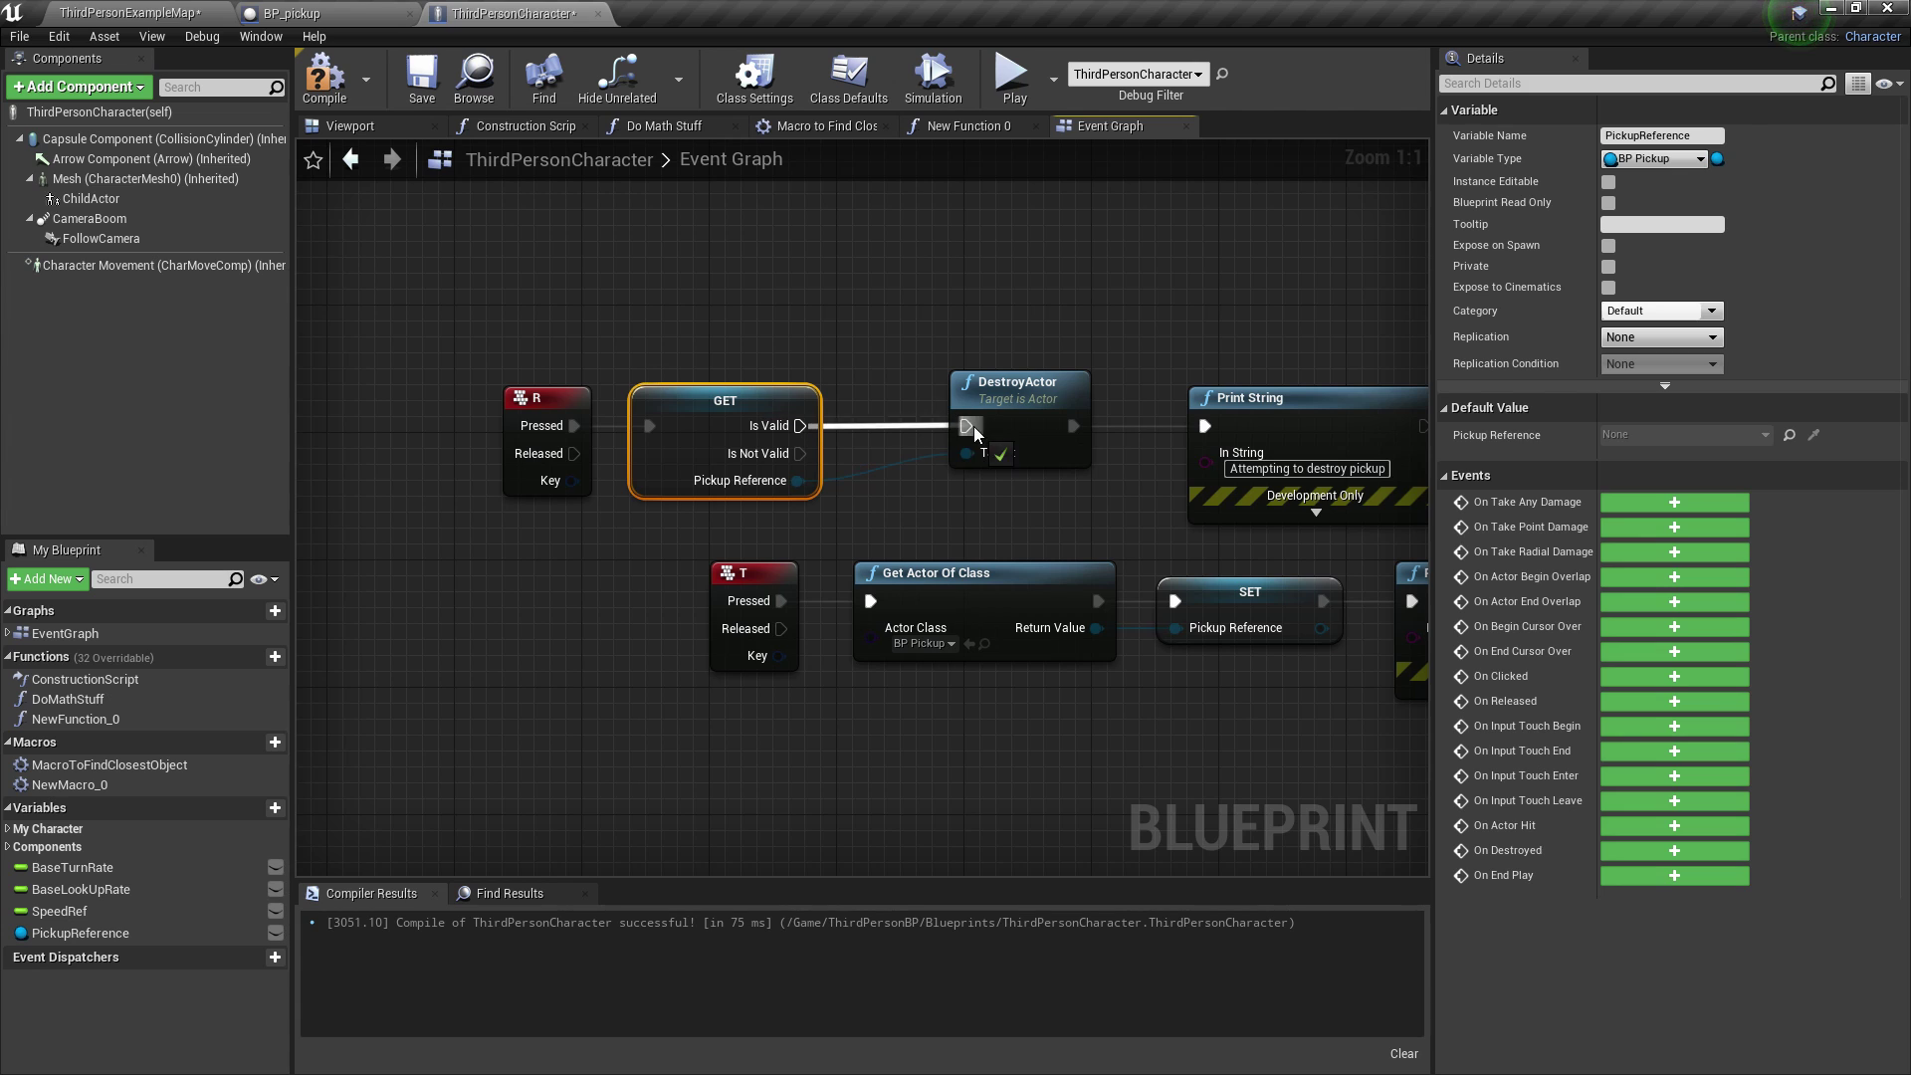
{"action": "left_click", "coordinate": [324, 74]}
Step: Play the level, assign the reference, destroy the chicken pickup, then stop the session
{"action": "left_click", "coordinate": [219, 16]}
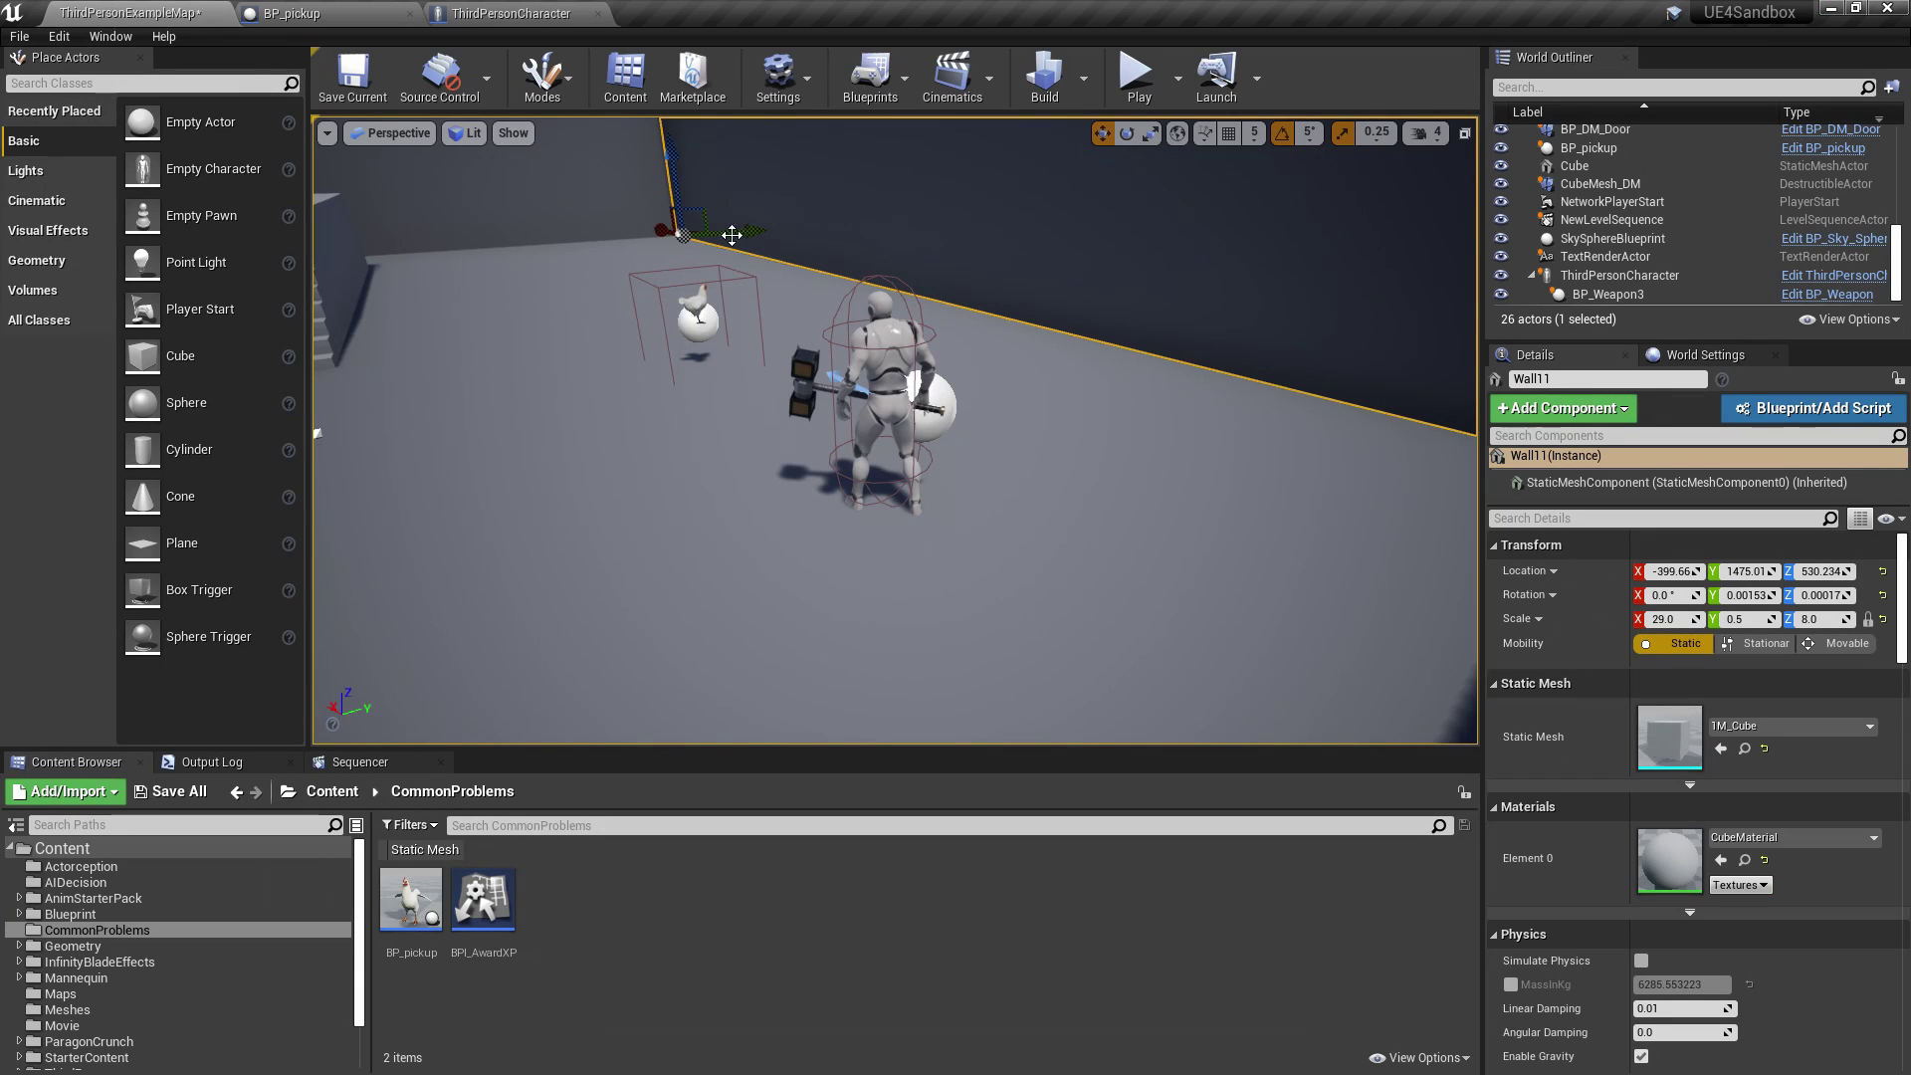
{"action": "left_click", "coordinate": [1135, 72]}
{"action": "key", "text": "F11"}
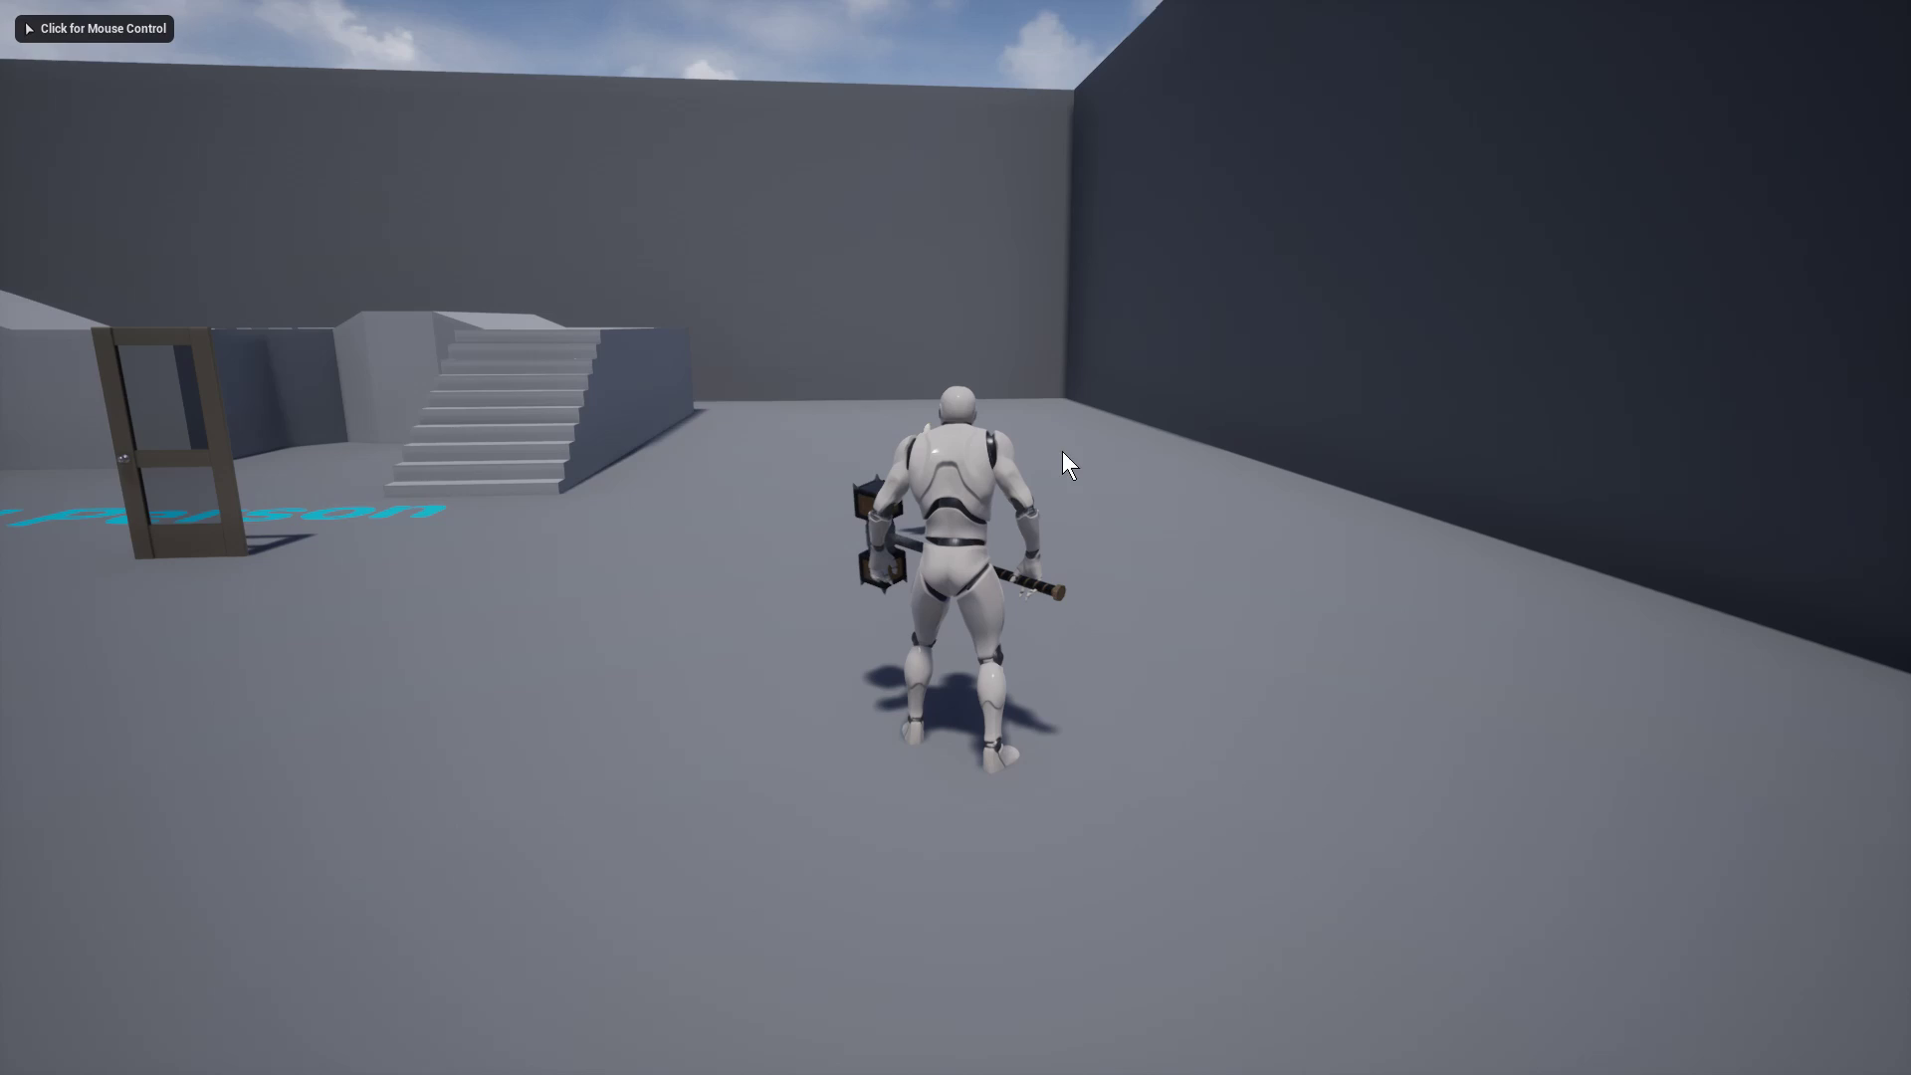
{"action": "key", "text": "w"}
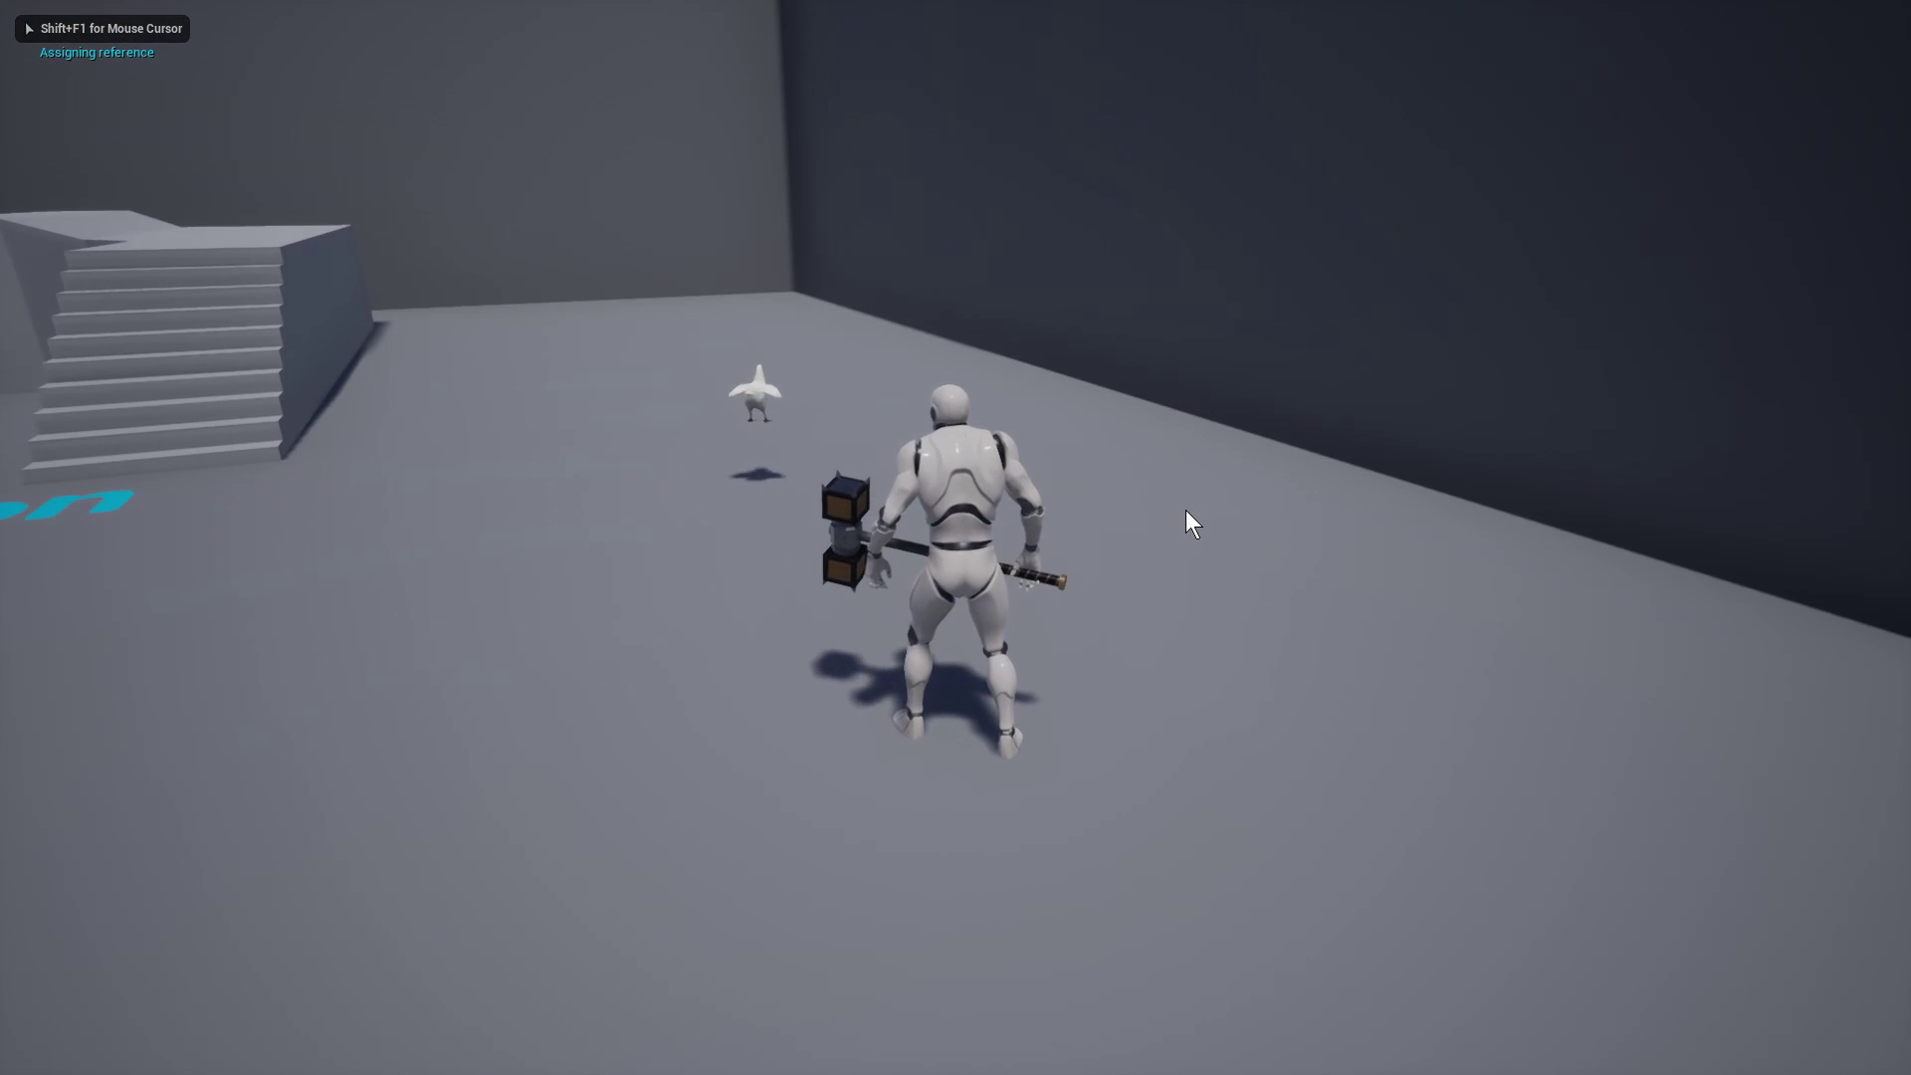
{"action": "left_click", "coordinate": [1185, 511]}
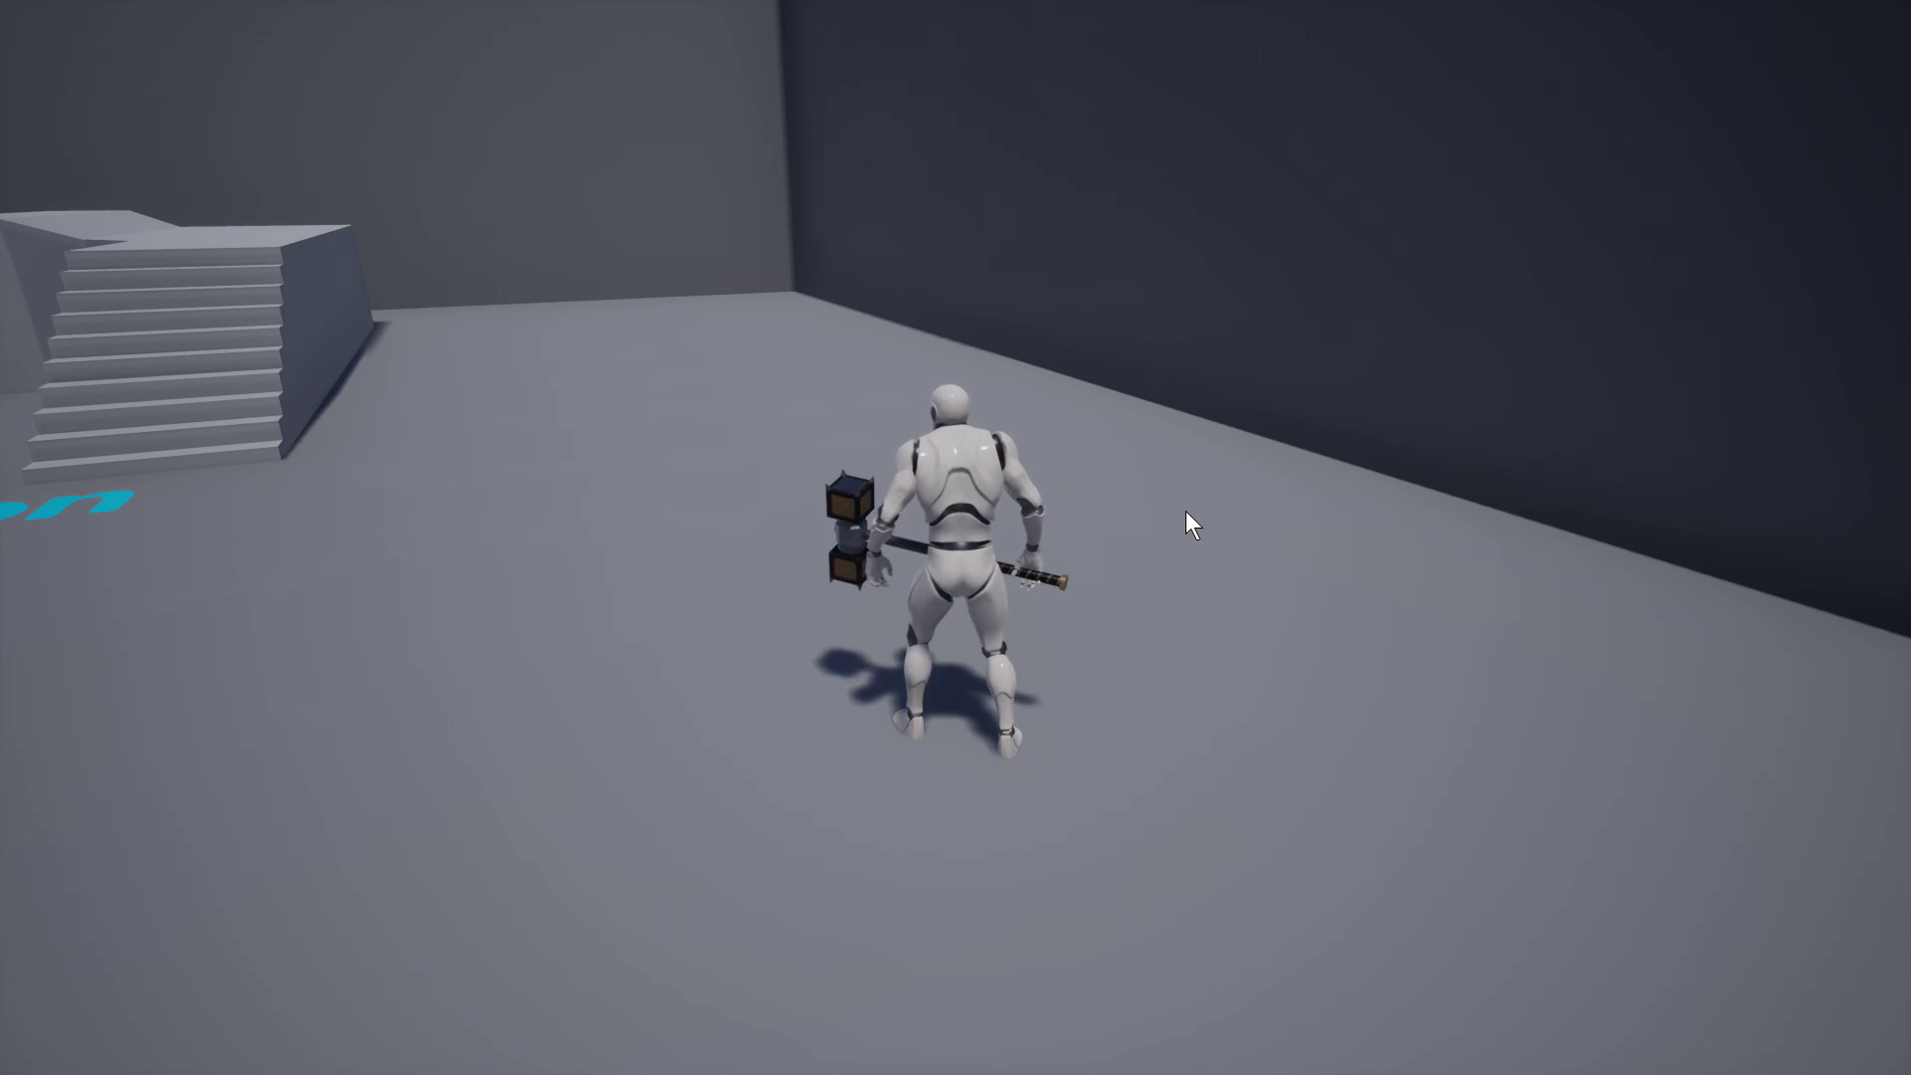
{"action": "key", "text": "Escape"}
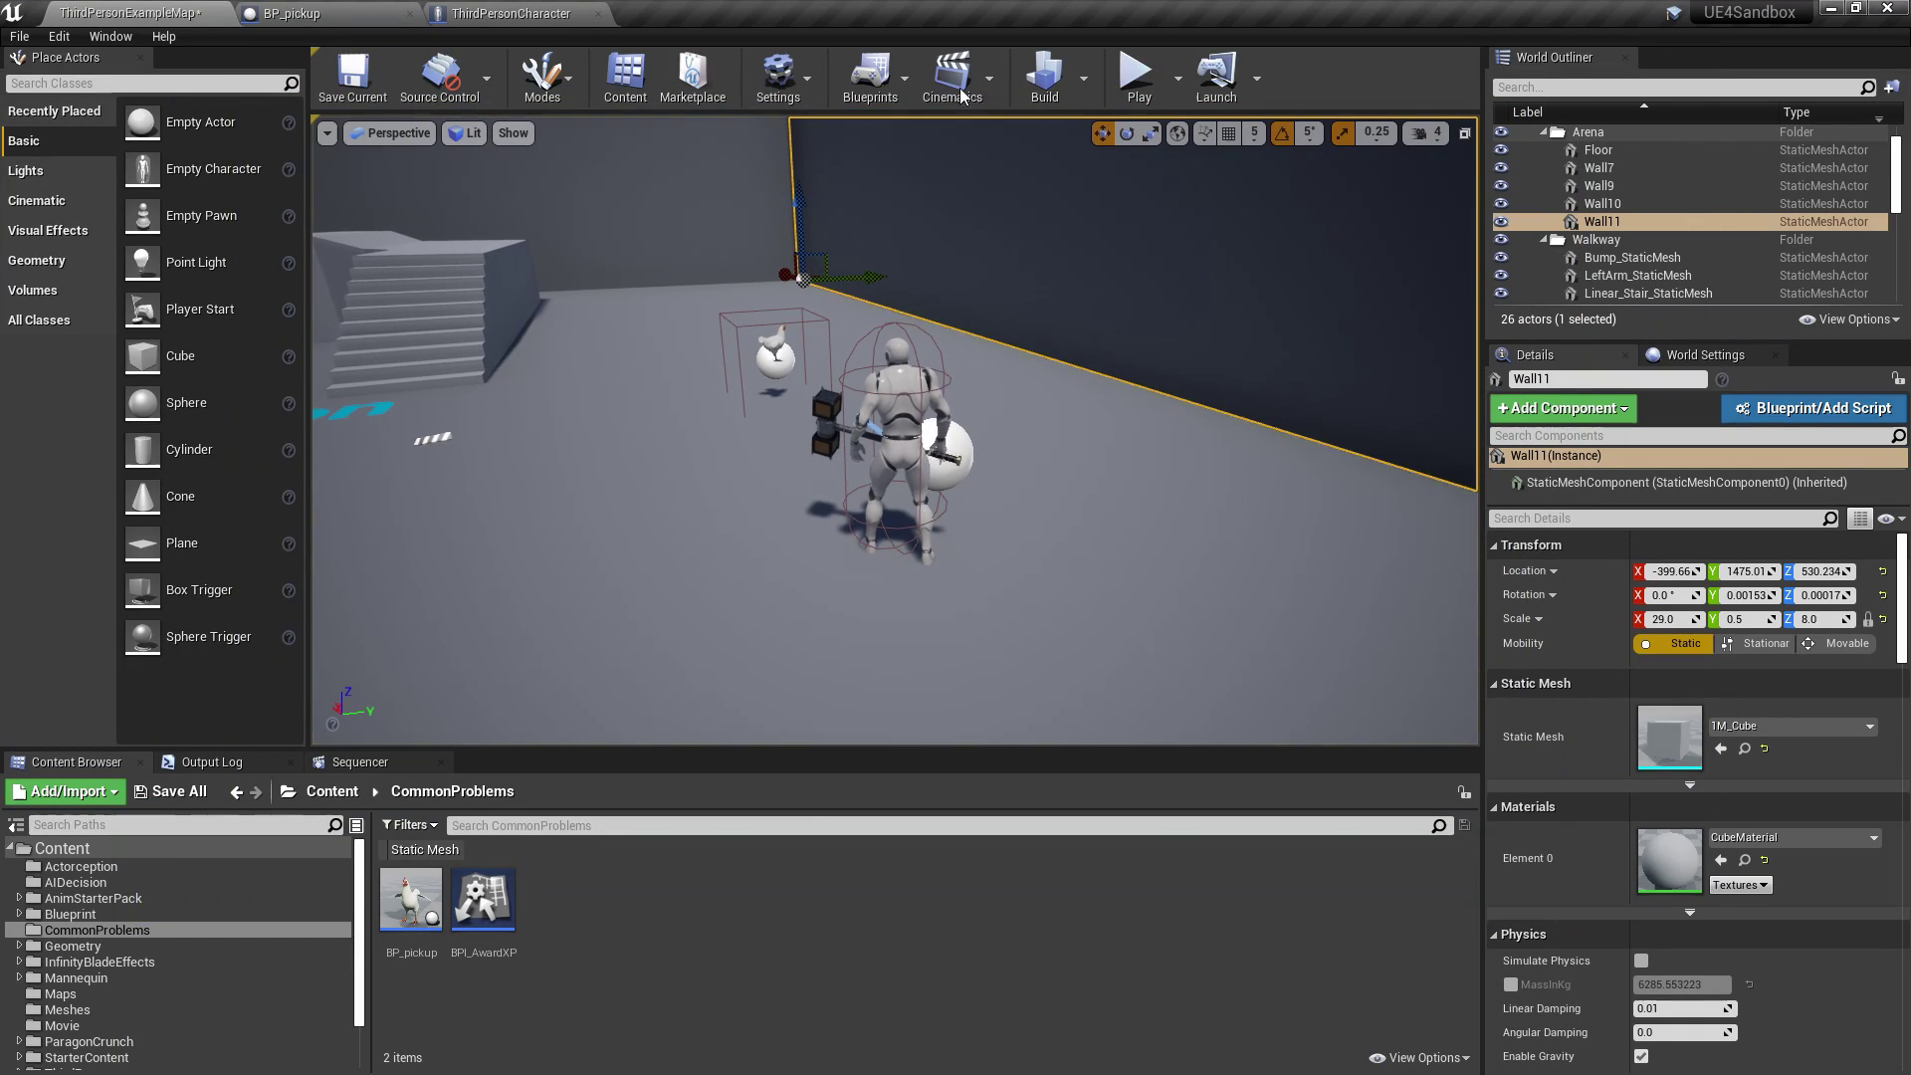
Step: Return to the ThirdPersonCharacter graph and pan around to review the validated-GET R-key chain
{"action": "left_click", "coordinate": [520, 12]}
{"action": "right_click_drag", "start_coordinate": [1219, 343], "coordinate": [970, 299]}
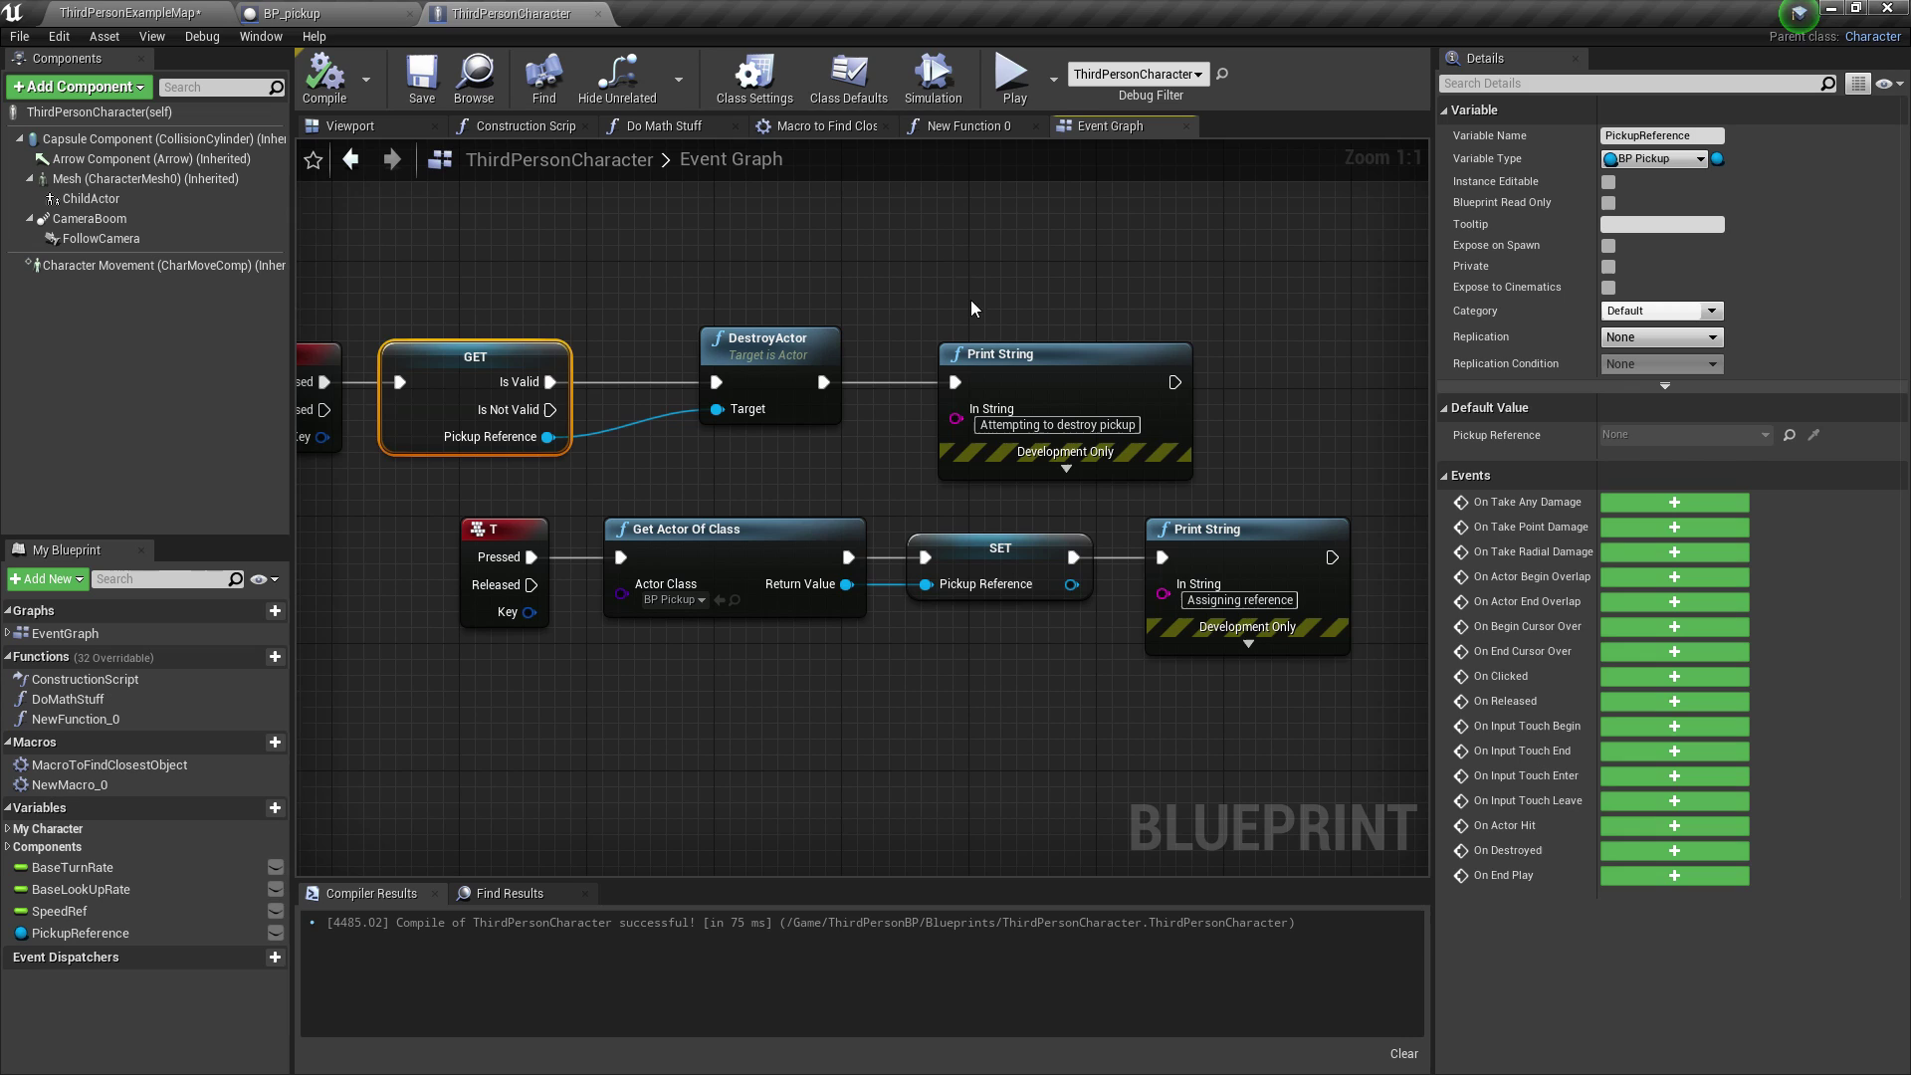
{"action": "left_click", "coordinate": [986, 451]}
{"action": "right_click_drag", "start_coordinate": [985, 452], "coordinate": [1133, 455]}
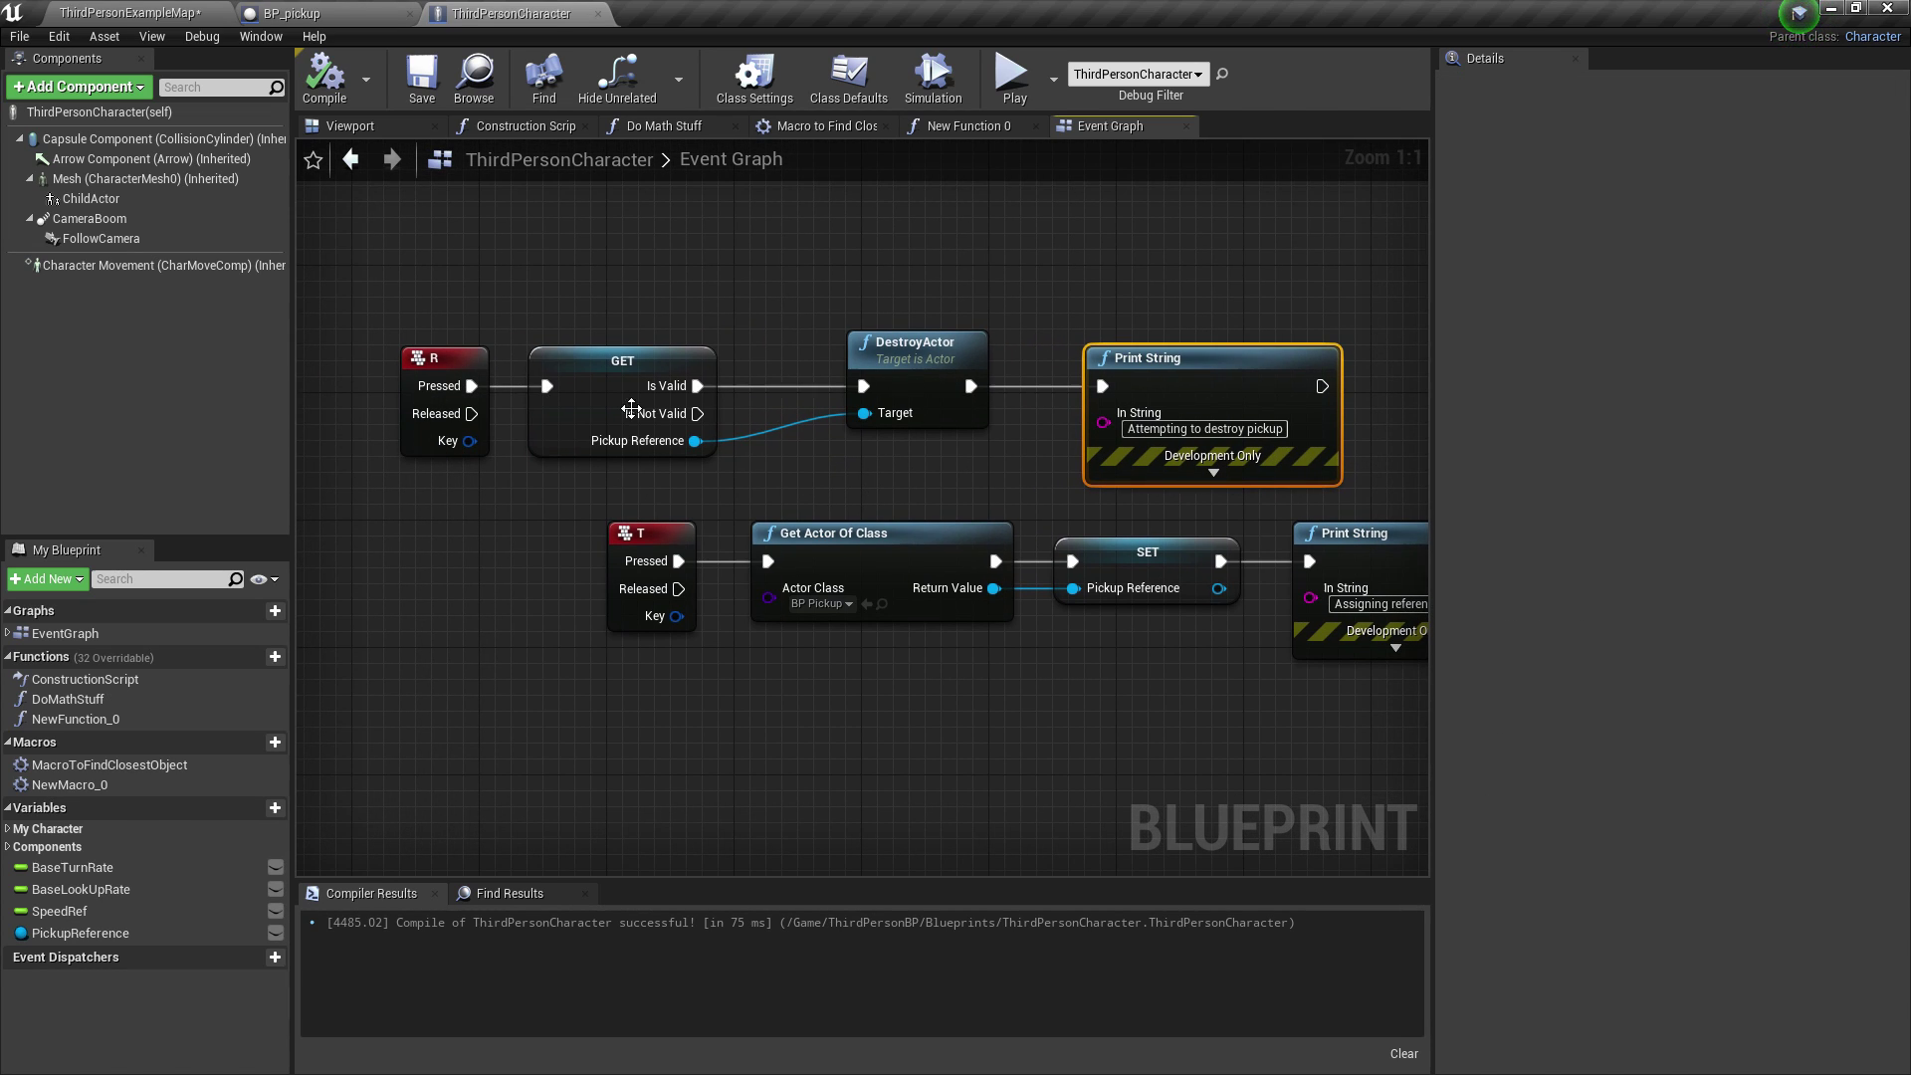
{"action": "left_click_drag", "start_coordinate": [562, 285], "coordinate": [711, 443]}
{"action": "left_click", "coordinate": [764, 488]}
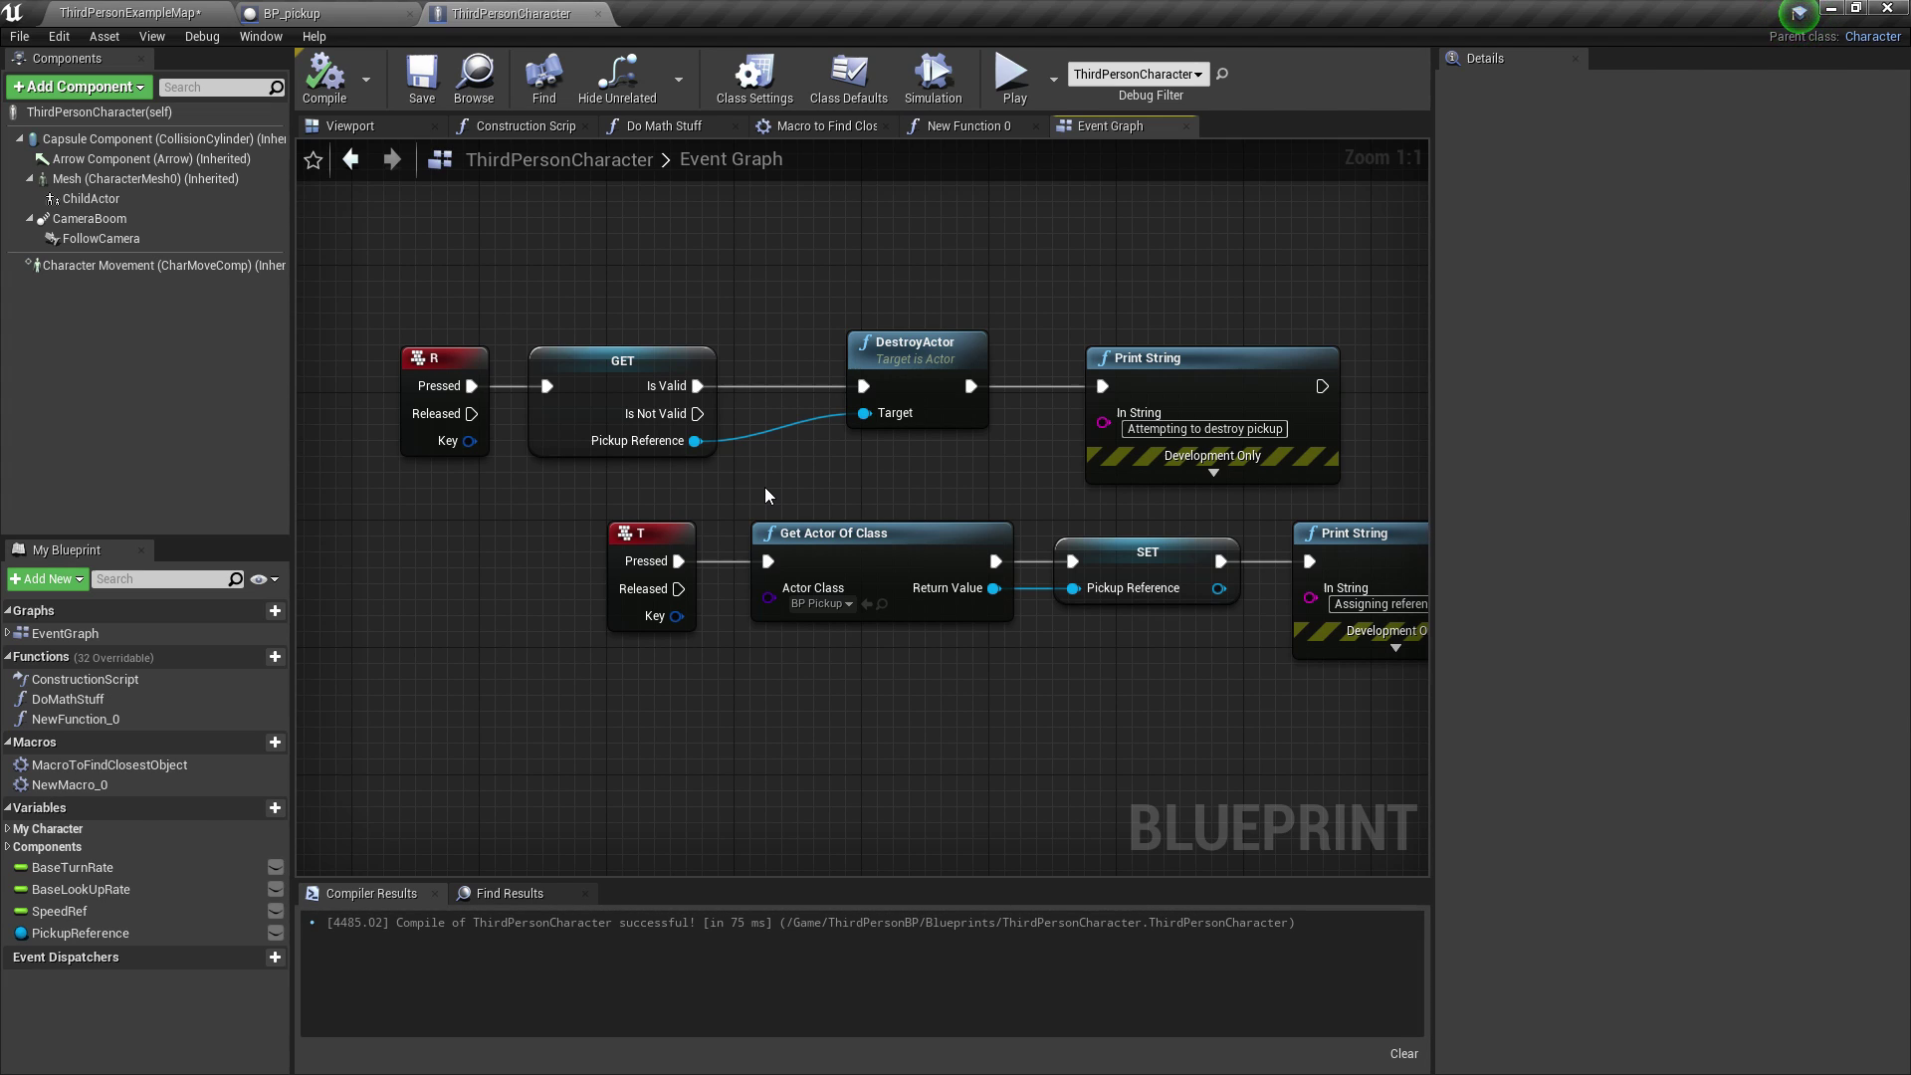
{"action": "left_click_drag", "start_coordinate": [795, 248], "coordinate": [1006, 459]}
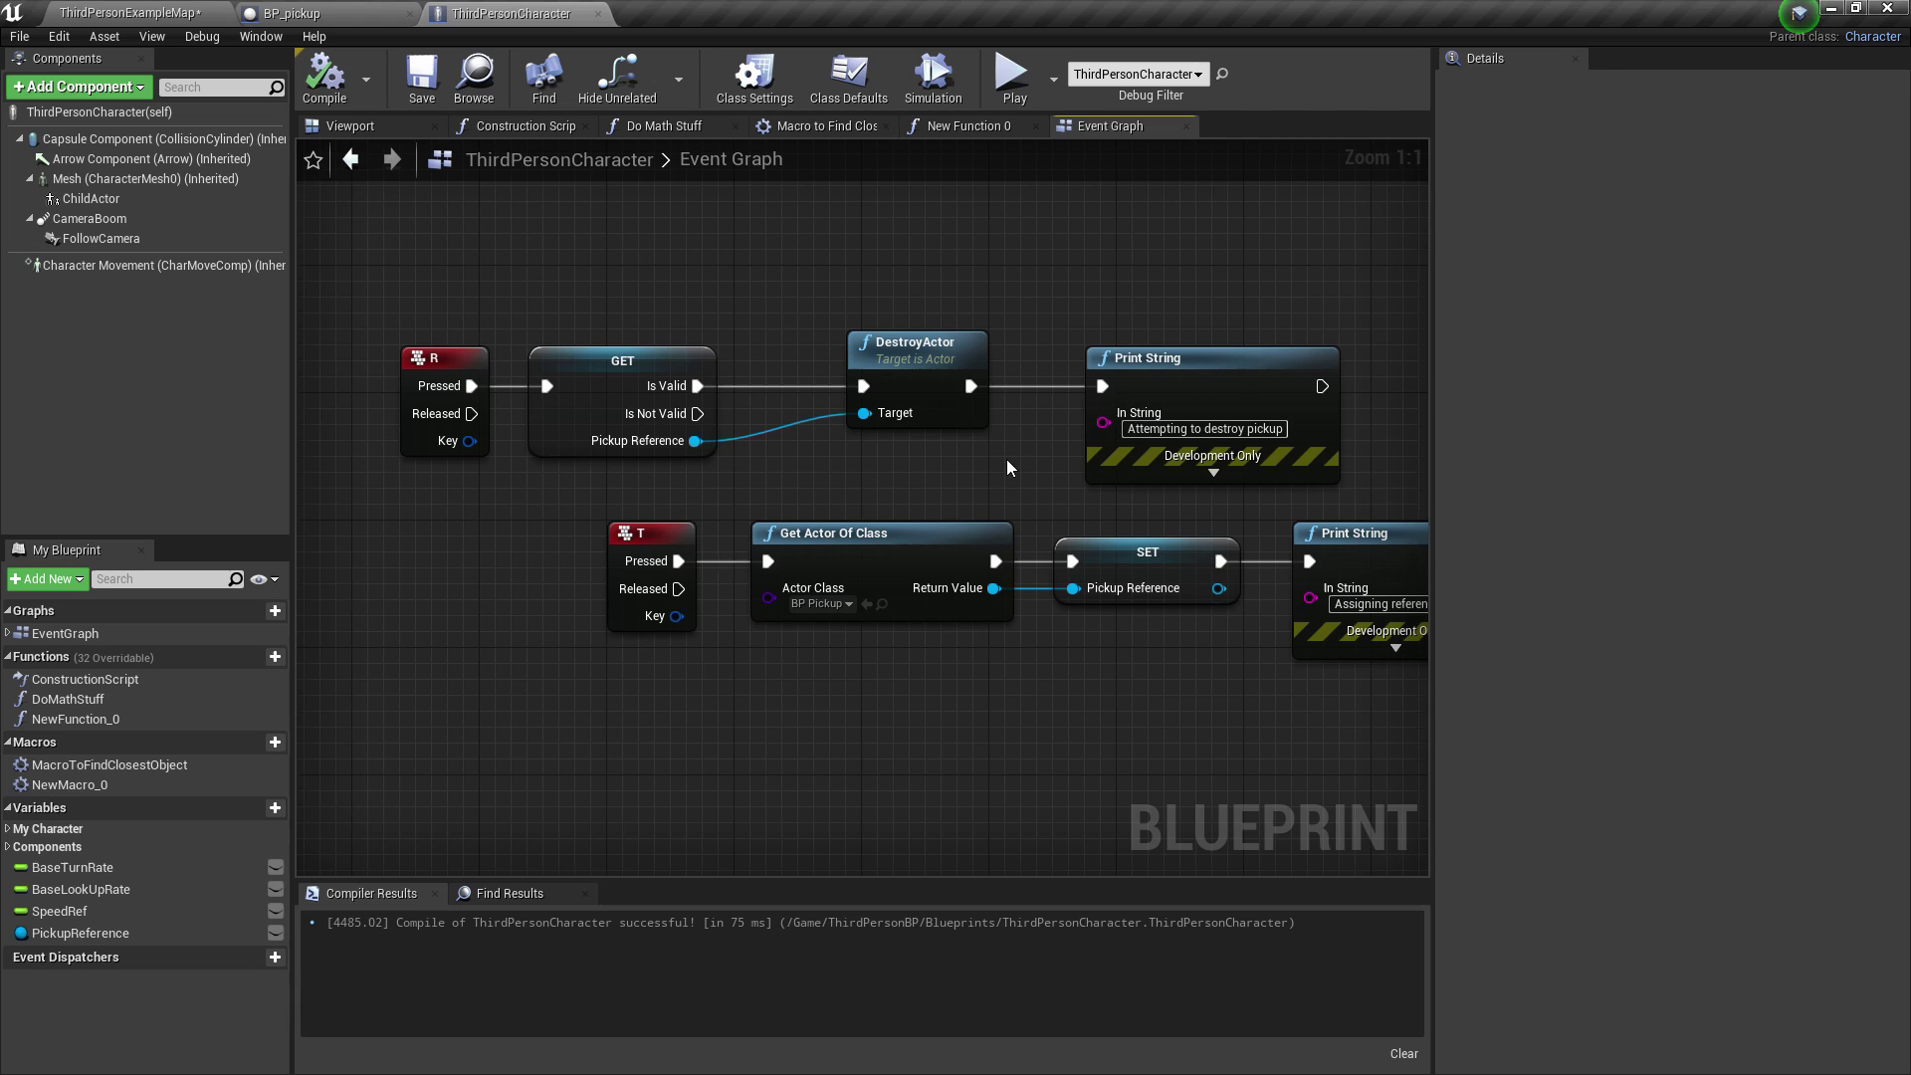